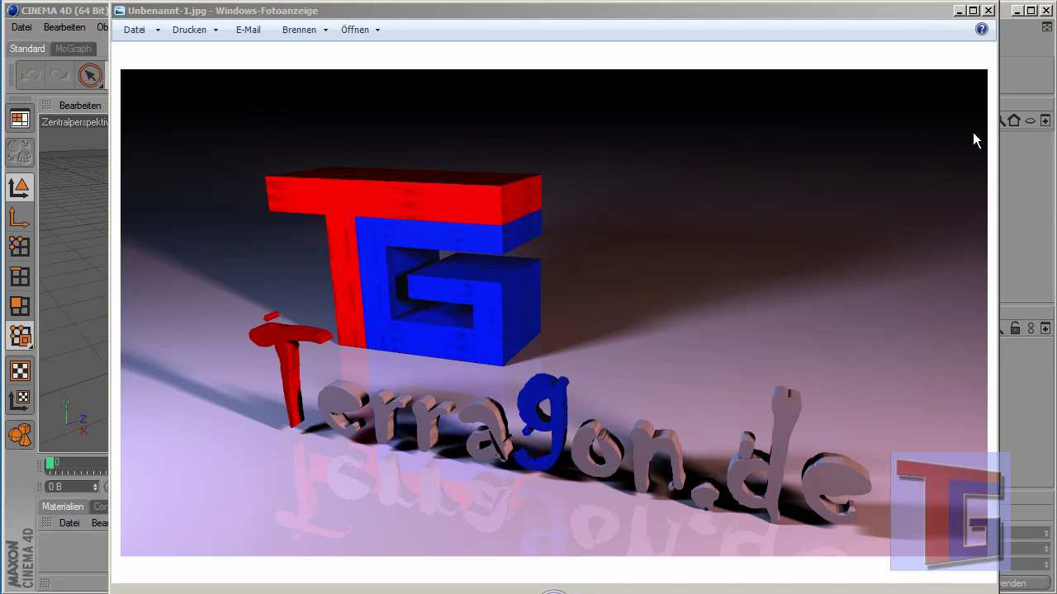
# - Close the photo viewer showing the old Terragon.de logo render
pyautogui.click(987, 10)
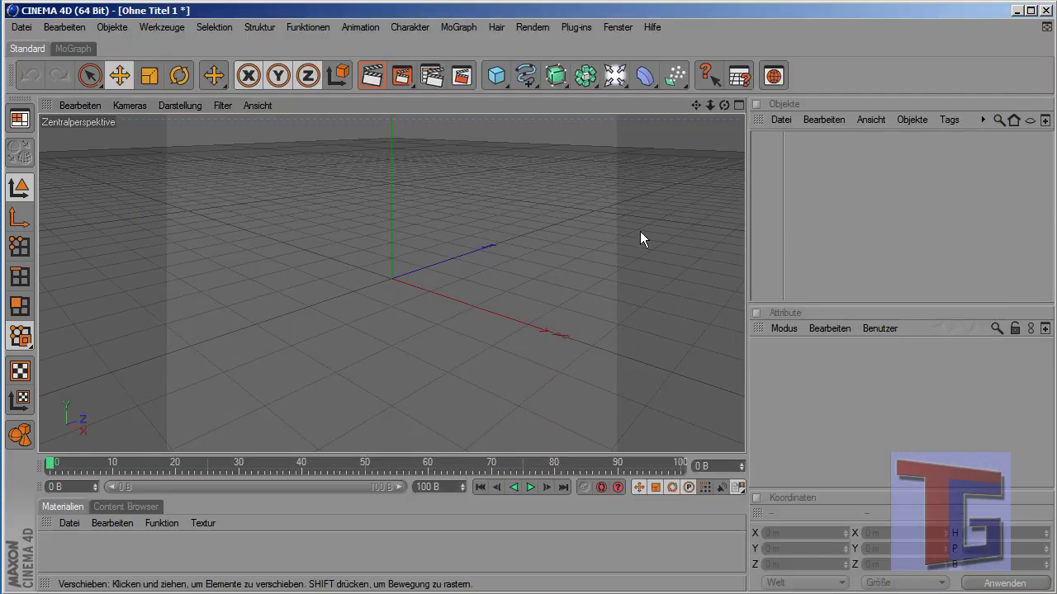
# - Add a Poser Object with the textured female figure from Plug-ins, frame it, and select it
pyautogui.click(771, 177)
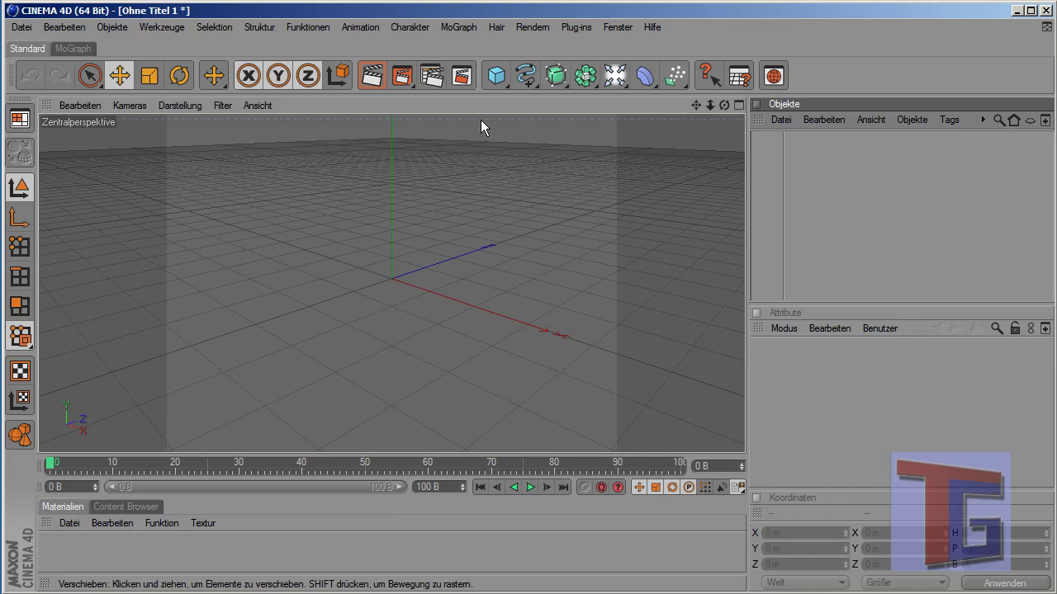
pyautogui.click(531, 28)
pyautogui.moveTo(567, 29)
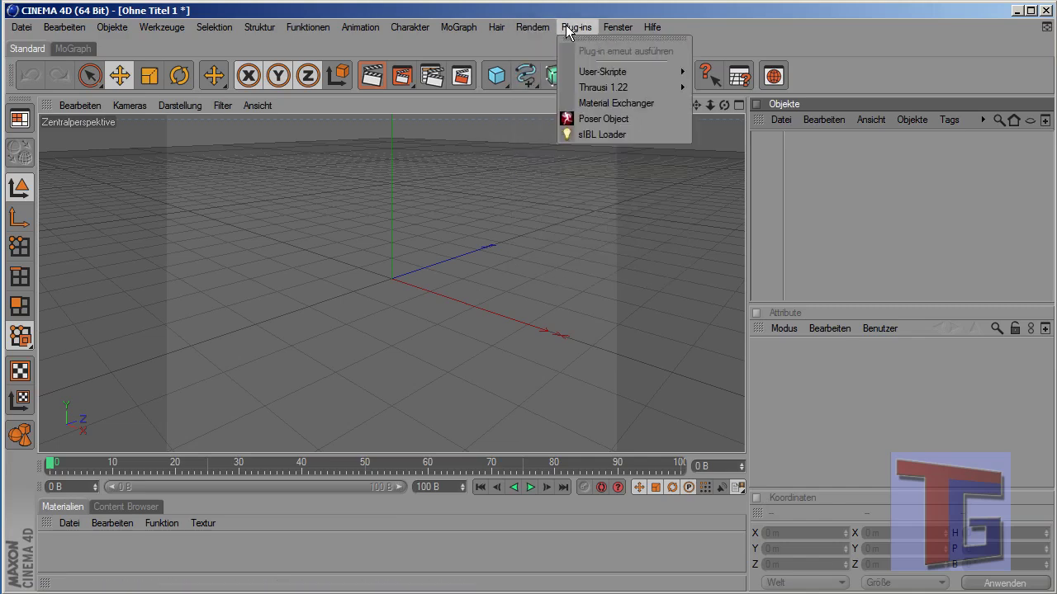
pyautogui.click(605, 119)
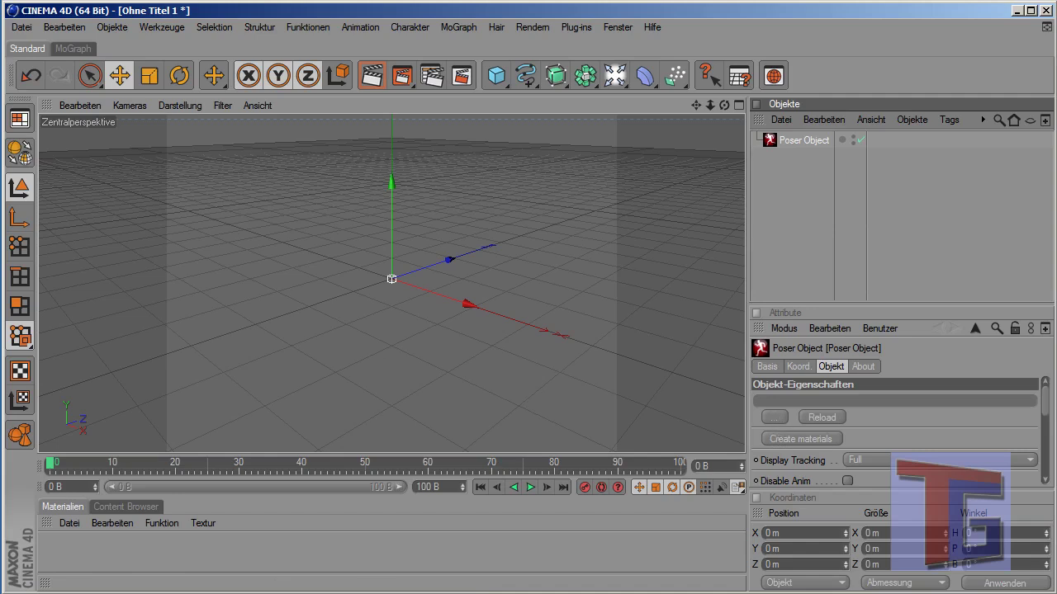
pyautogui.click(797, 188)
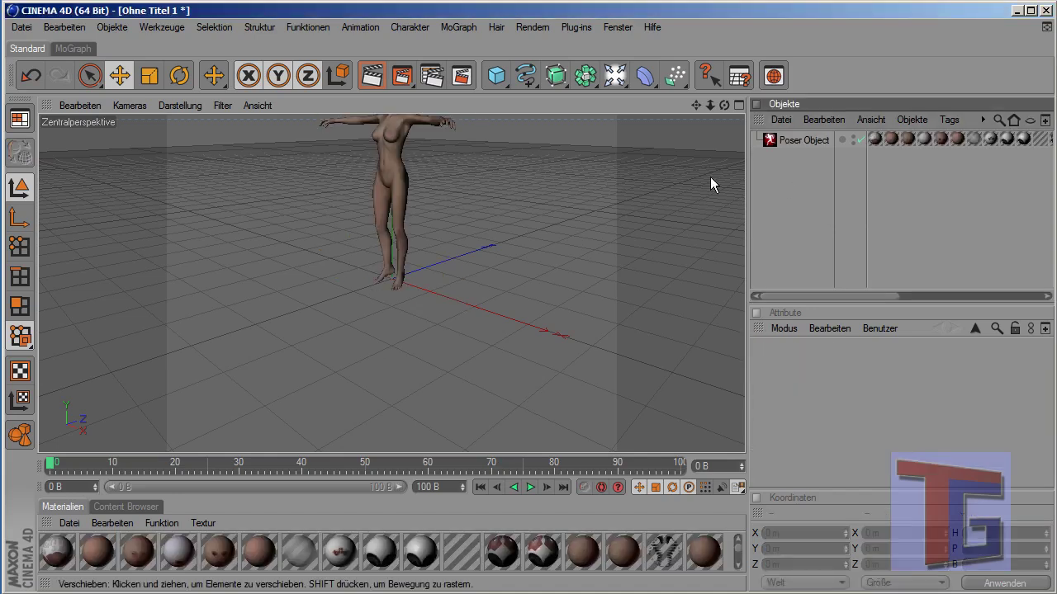
pyautogui.moveTo(696, 105); pyautogui.dragTo(712, 132)
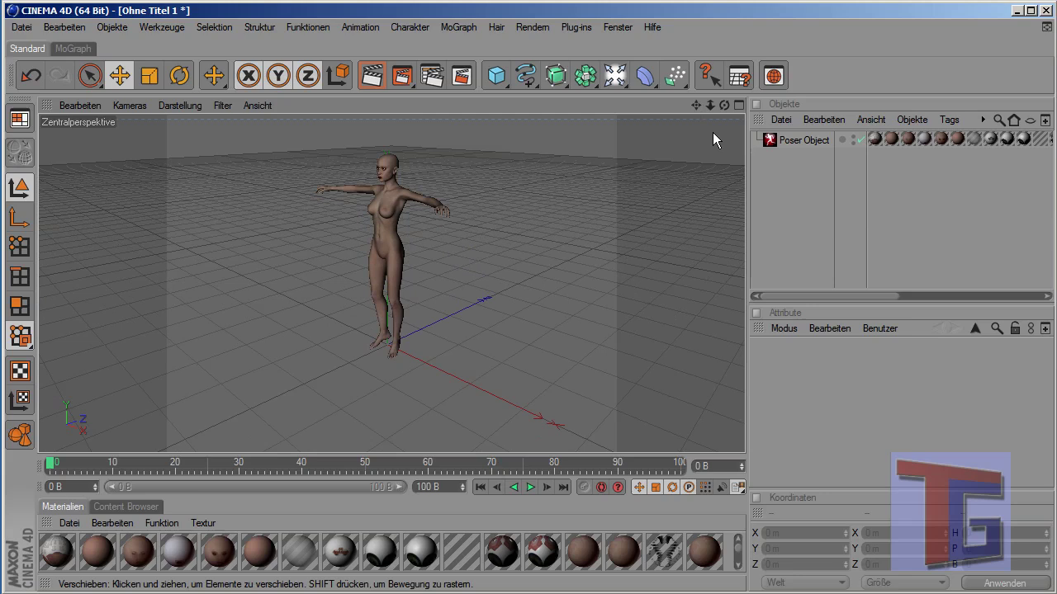
pyautogui.click(796, 140)
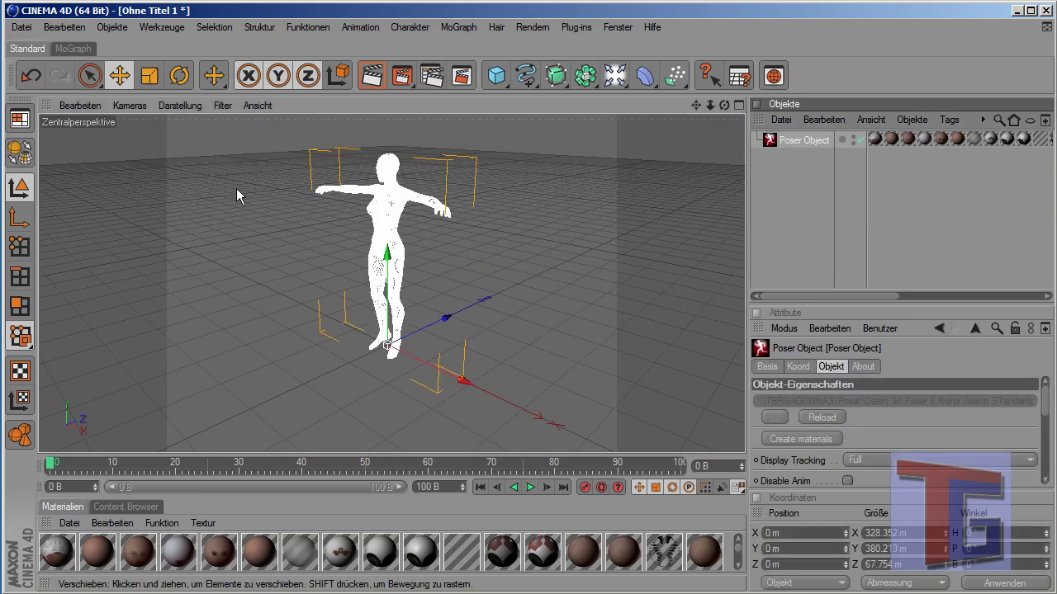
# - Convert the Poser Object to editable geometry and check its polygon child in the Objekte manager
pyautogui.click(21, 152)
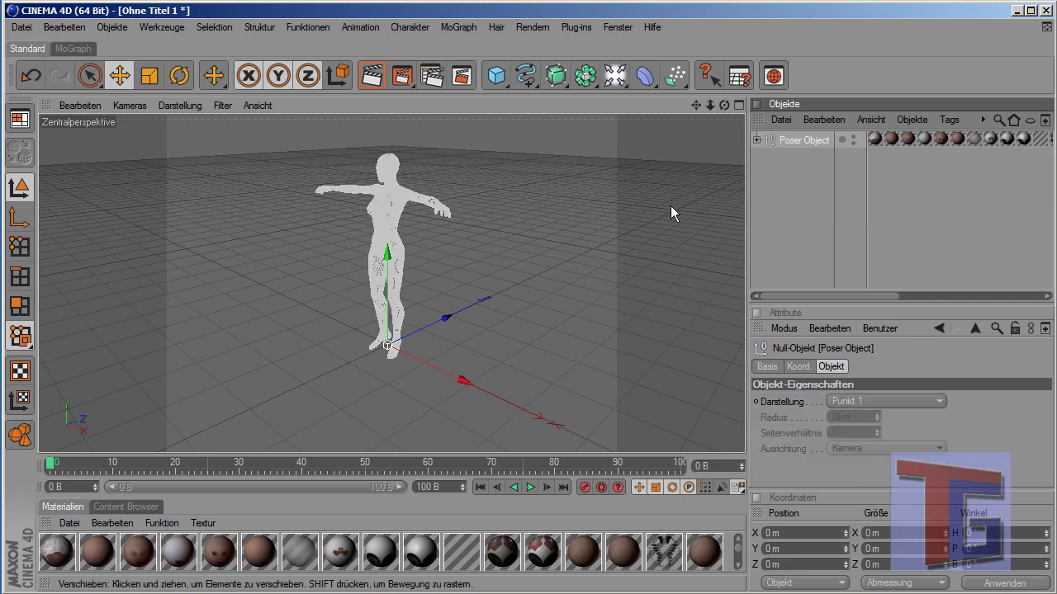
pyautogui.click(756, 141)
pyautogui.click(757, 140)
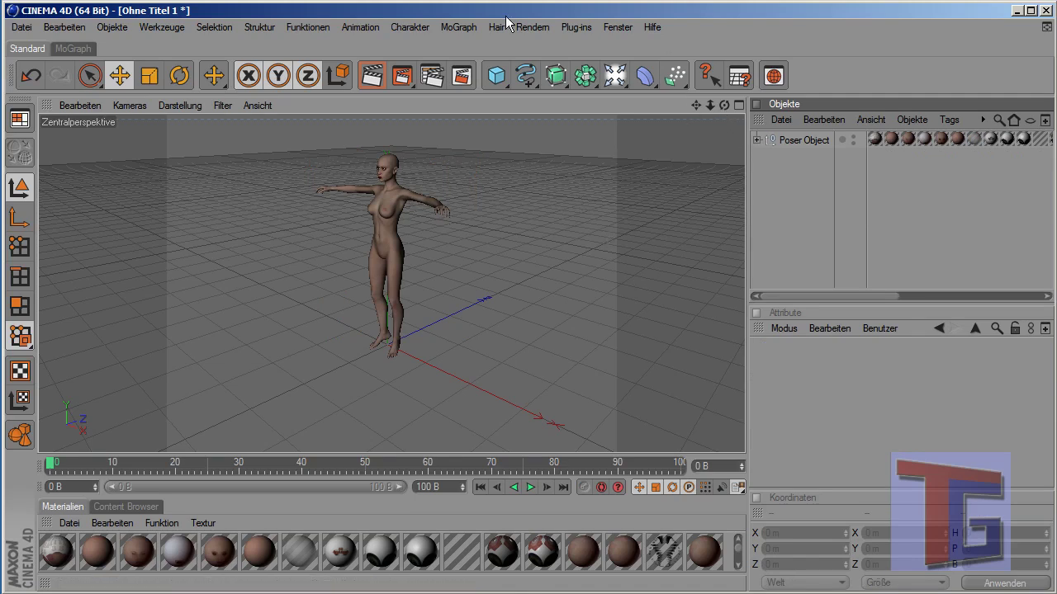
# - Add a floor and a light, moving the light front-left to X -69.988 m
pyautogui.click(615, 75)
pyautogui.click(787, 157)
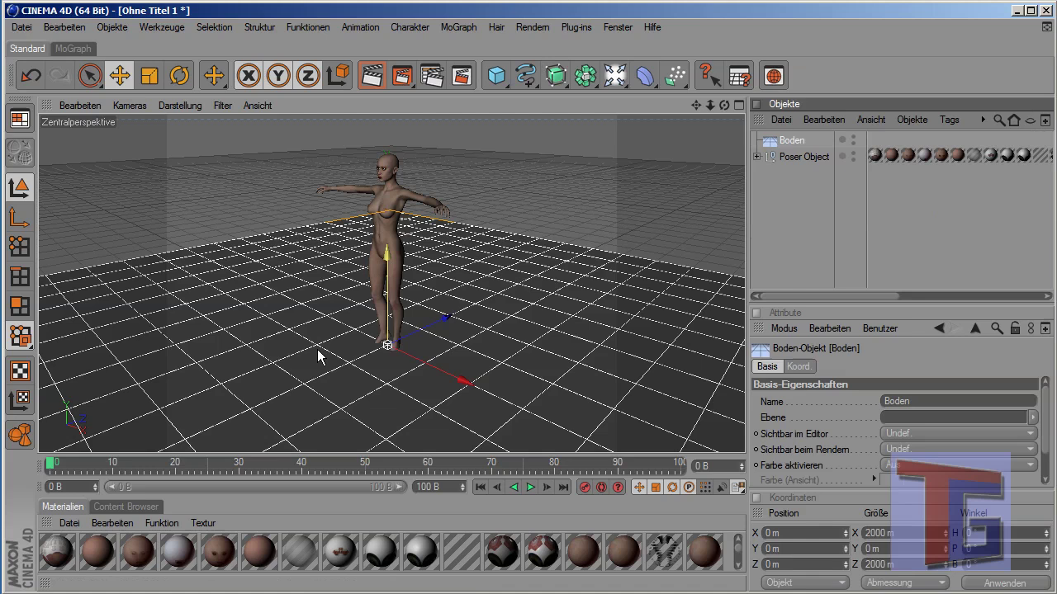
pyautogui.click(615, 75)
pyautogui.click(677, 97)
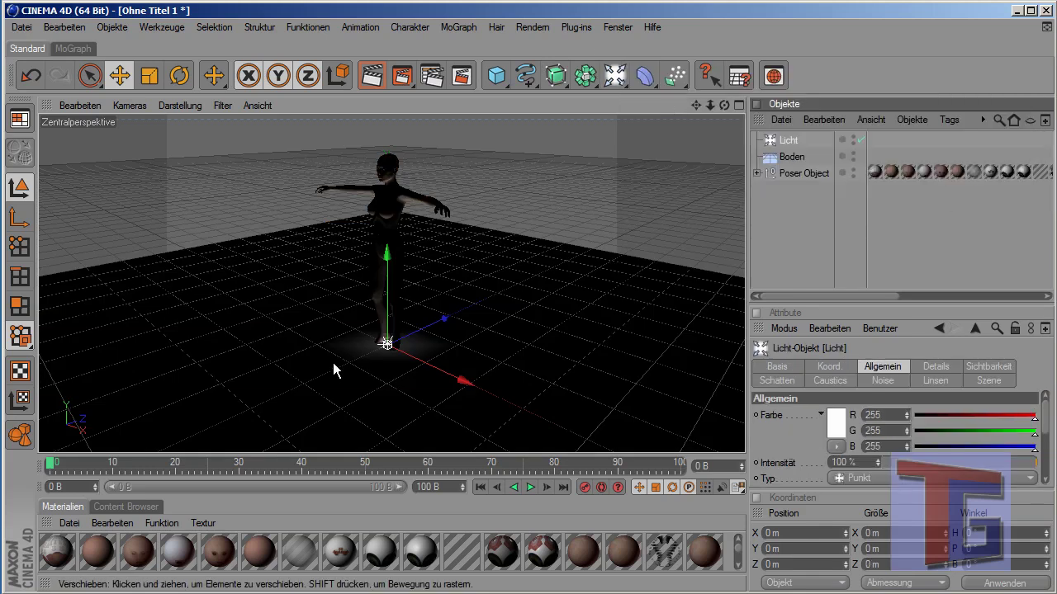
pyautogui.moveTo(435, 323); pyautogui.dragTo(274, 110)
pyautogui.moveTo(309, 176); pyautogui.dragTo(282, 172)
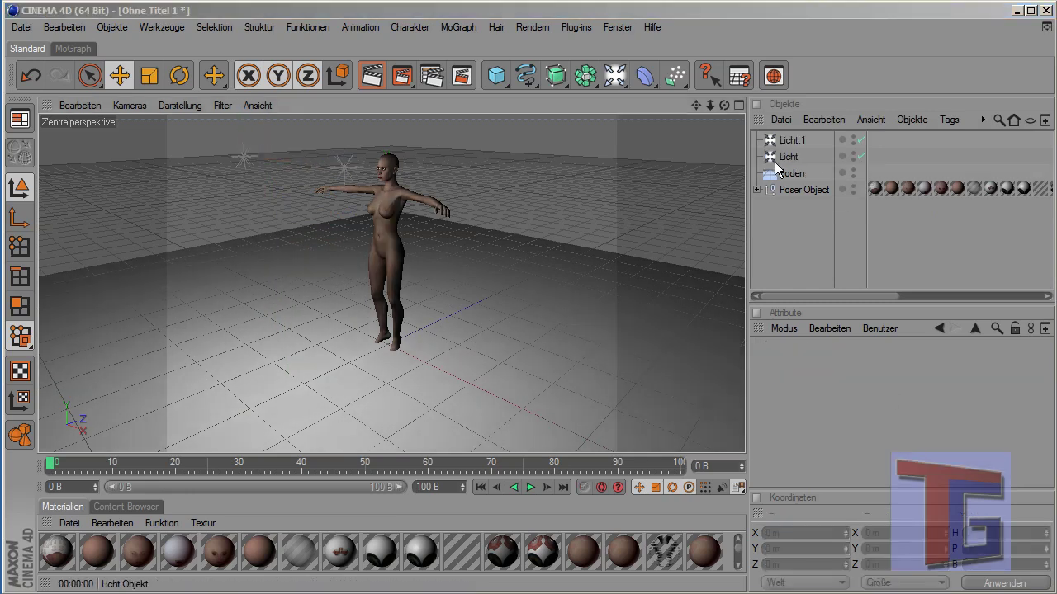
# - Raise the Poser figure to Y 15.47 m
pyautogui.click(795, 185)
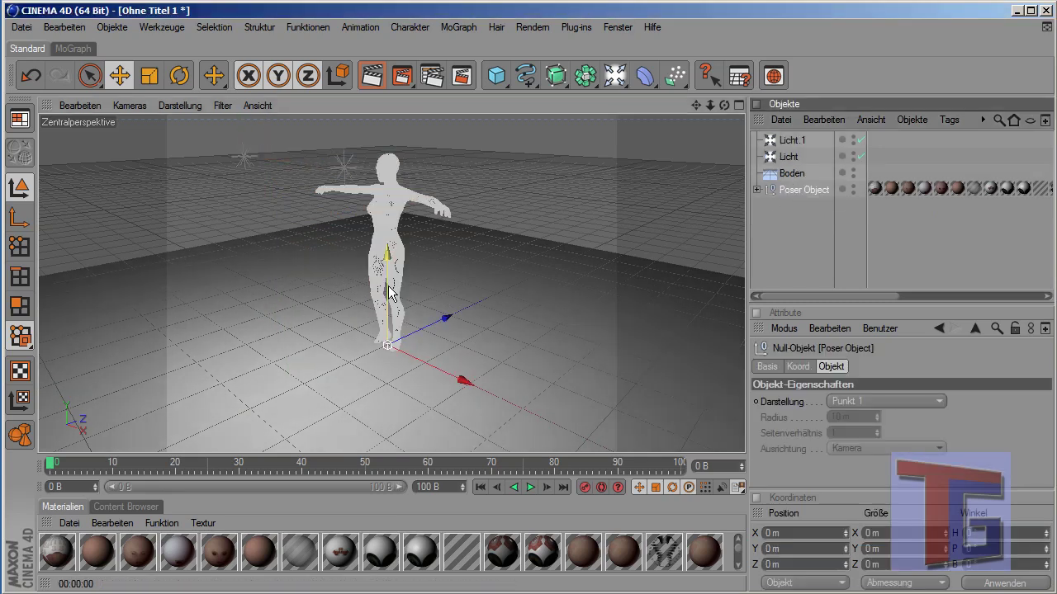
pyautogui.moveTo(390, 293); pyautogui.dragTo(390, 284)
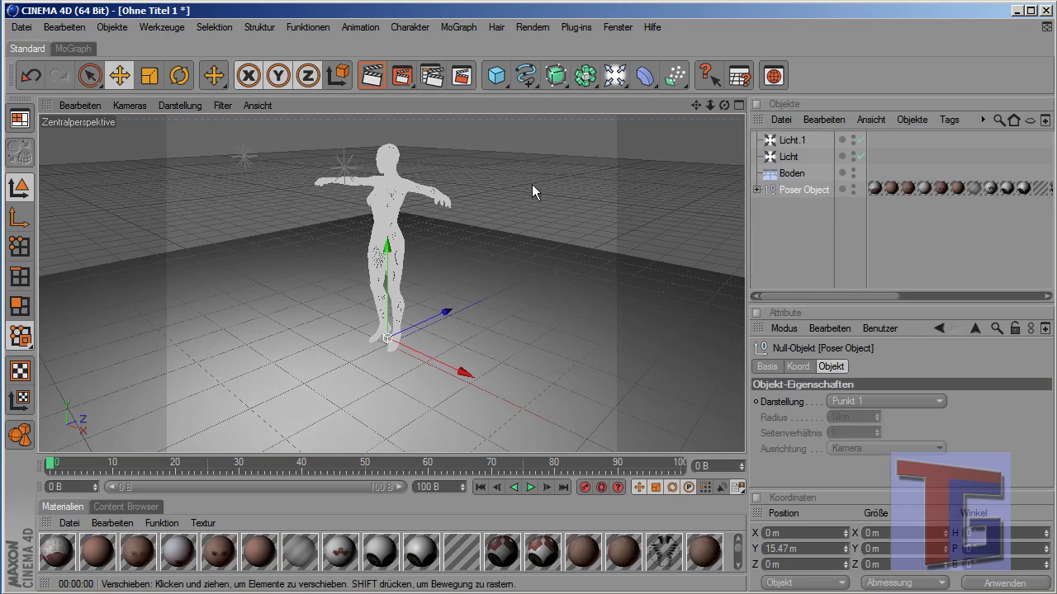
pyautogui.click(809, 239)
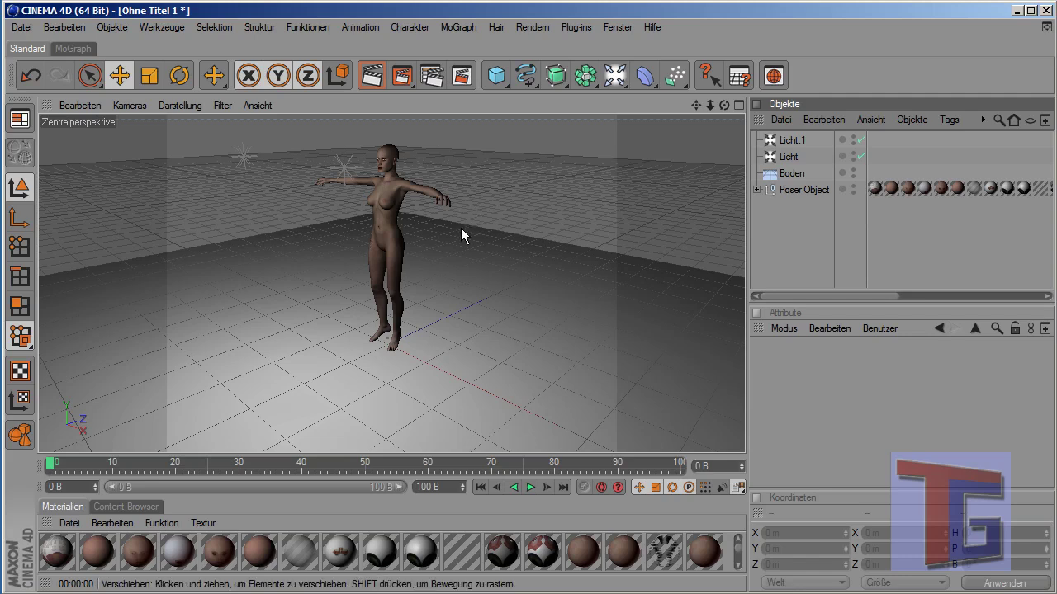
# - Maximize the Vorne view and pan and zoom onto the figure's torso and arms
pyautogui.middleClick(462, 275)
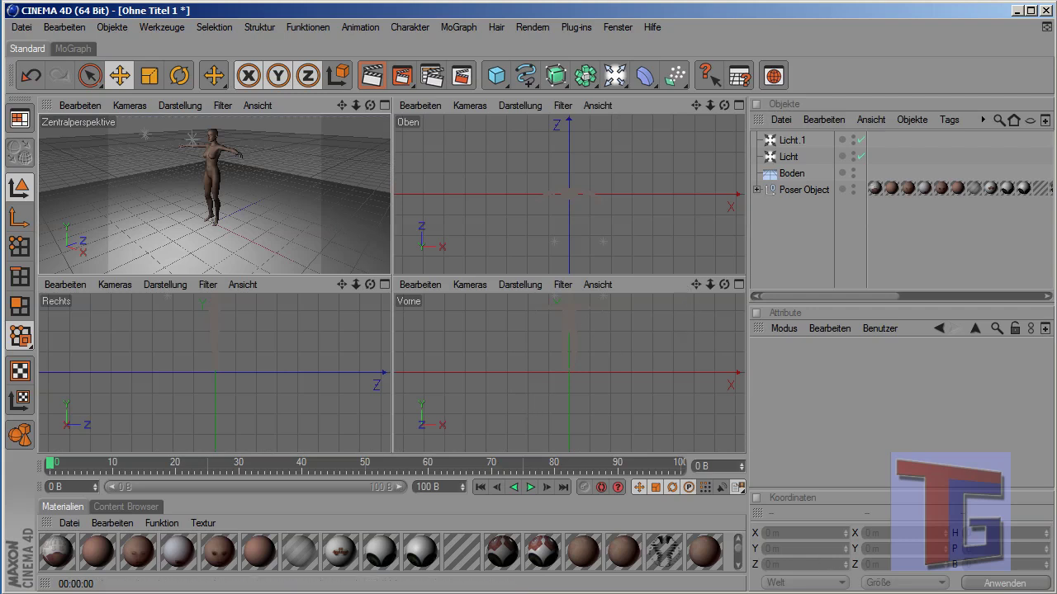
pyautogui.middleClick(616, 336)
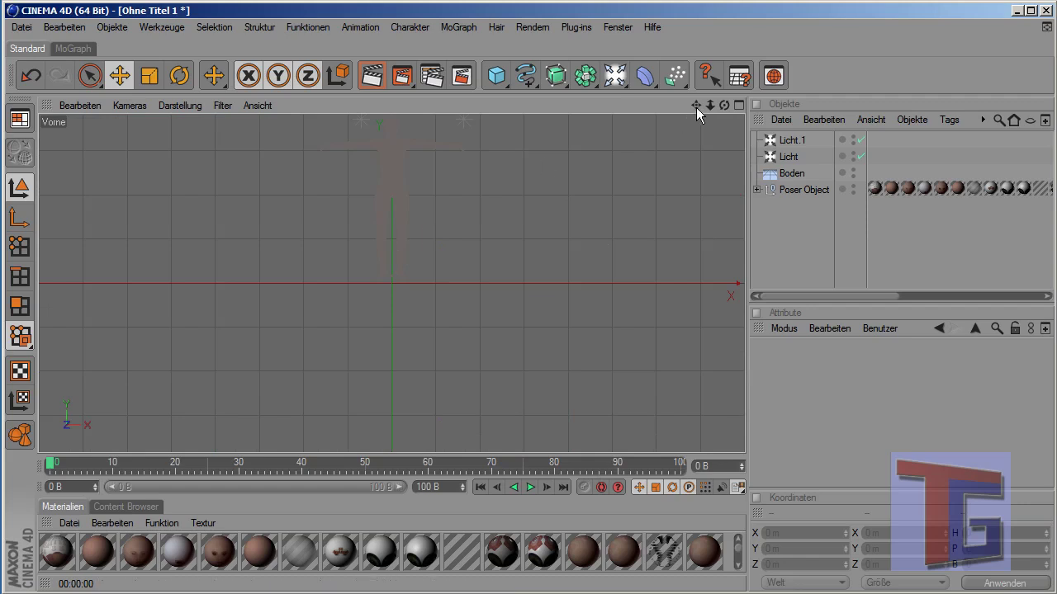
pyautogui.moveTo(696, 107); pyautogui.dragTo(386, 247)
pyautogui.scroll(5, 393, 248)
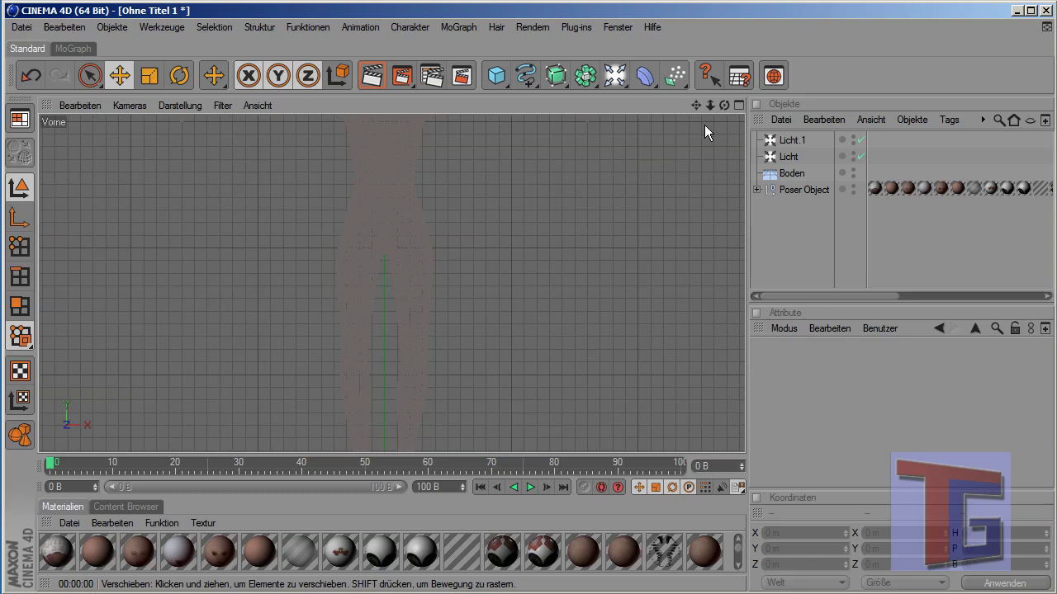
pyautogui.moveTo(694, 105); pyautogui.dragTo(492, 176)
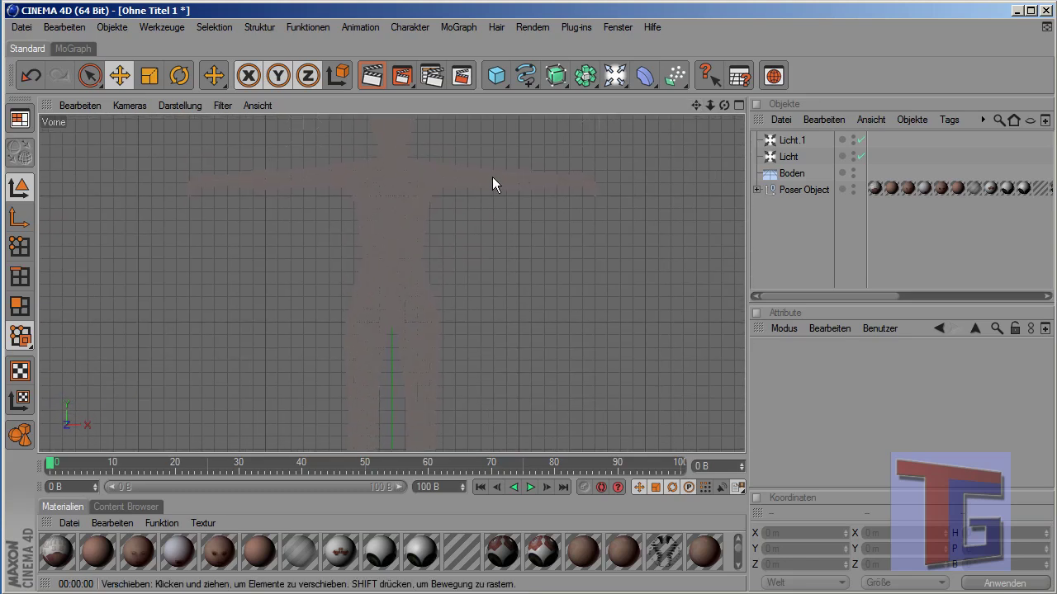
pyautogui.moveTo(694, 106); pyautogui.dragTo(612, 342)
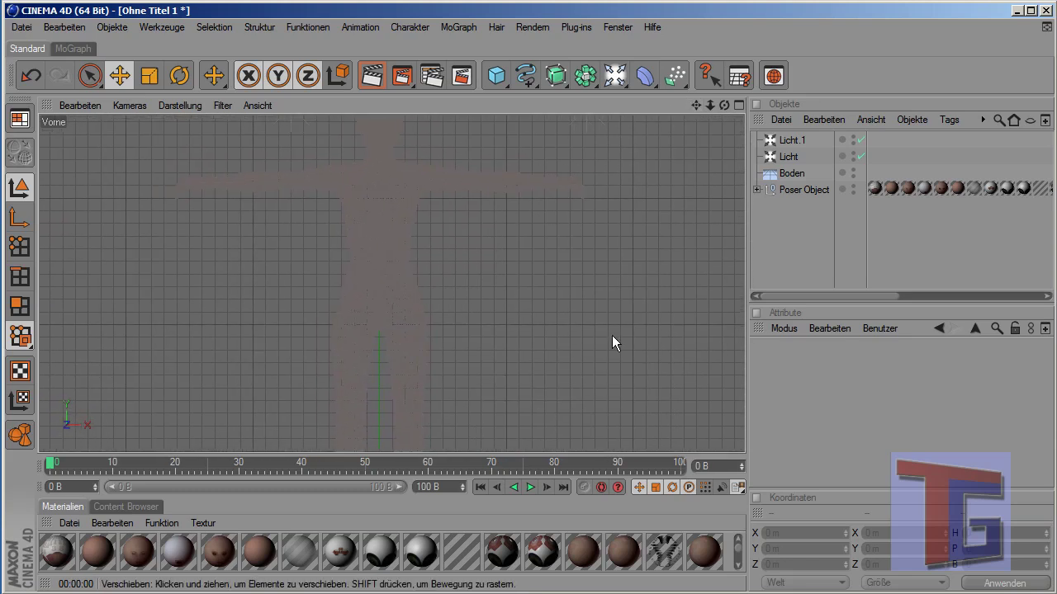
pyautogui.scroll(3, 461, 213)
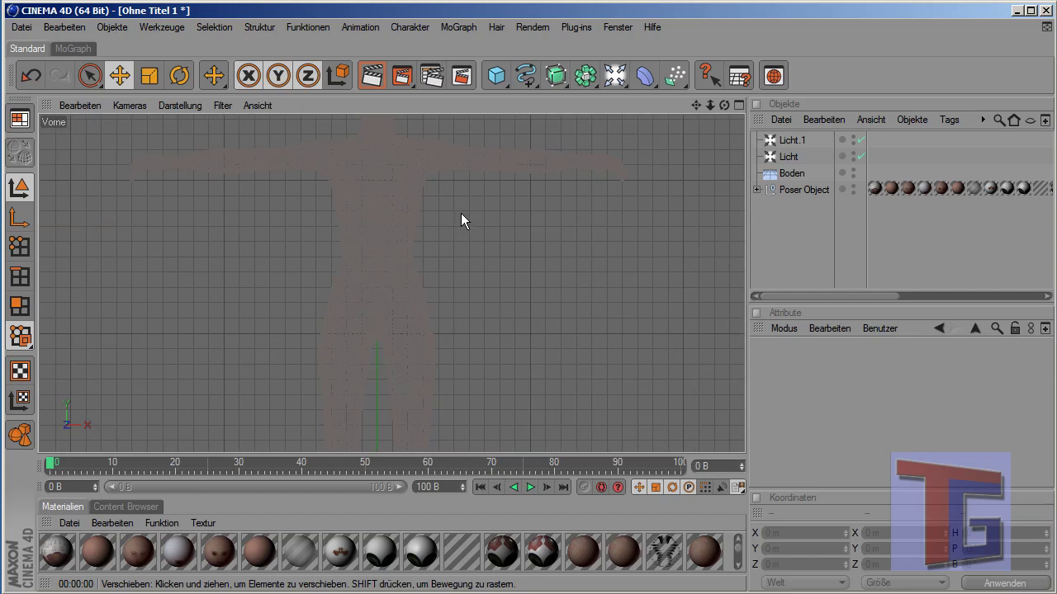
pyautogui.moveTo(696, 105); pyautogui.dragTo(294, 288)
# - Activate the Polygon erzeugen tool from the Struktur menu
pyautogui.press('space')
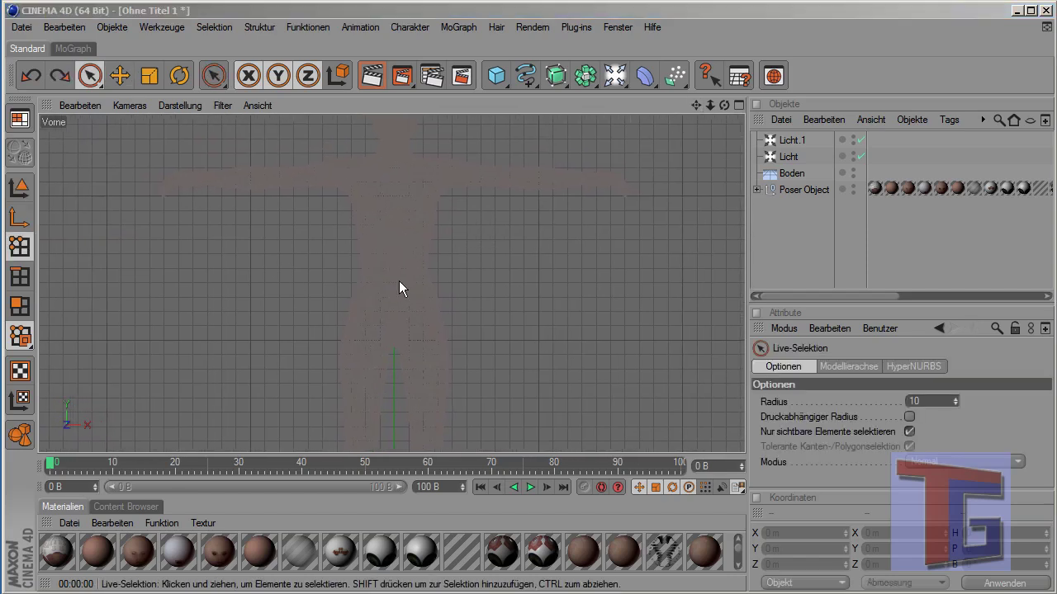
pyautogui.click(258, 27)
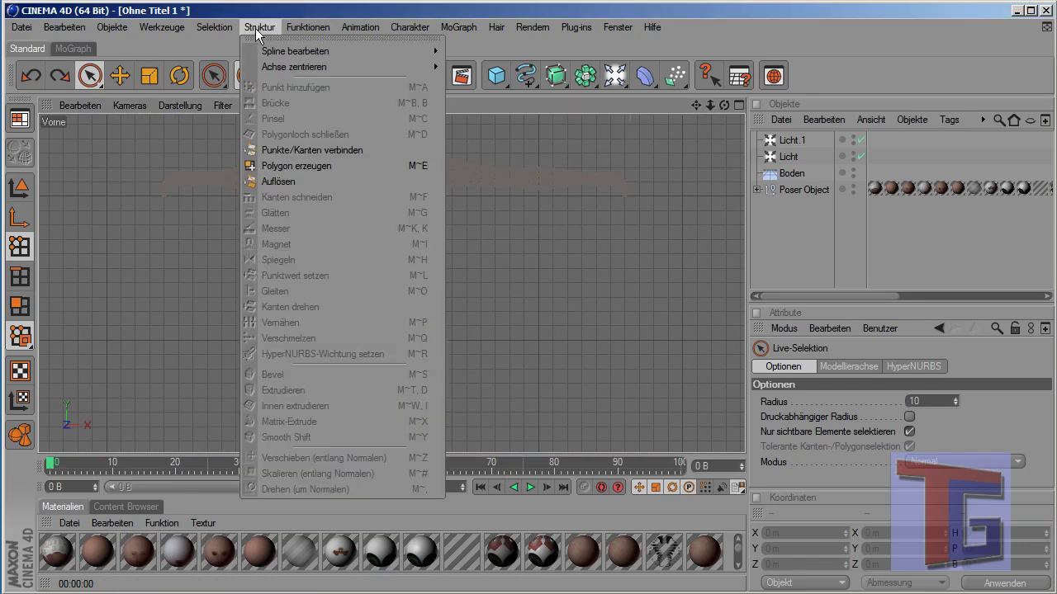
pyautogui.press('Escape')
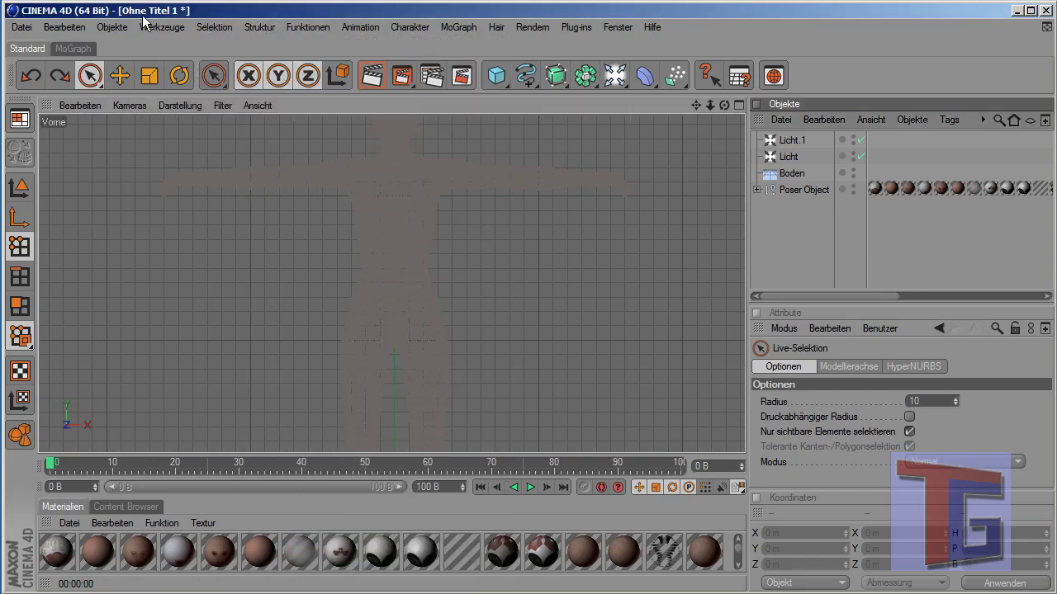
pyautogui.click(269, 27)
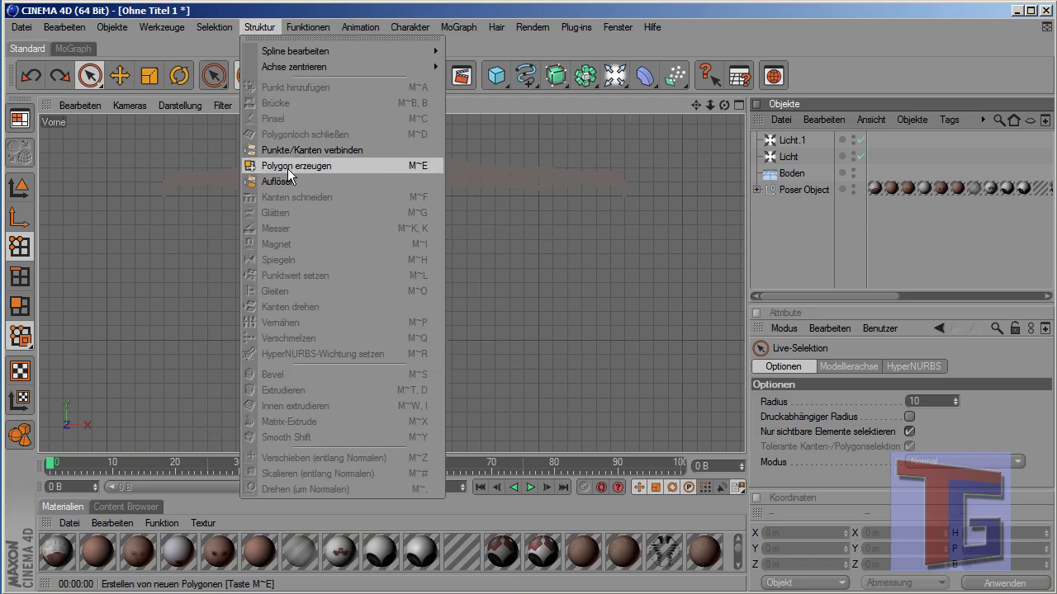
pyautogui.click(322, 173)
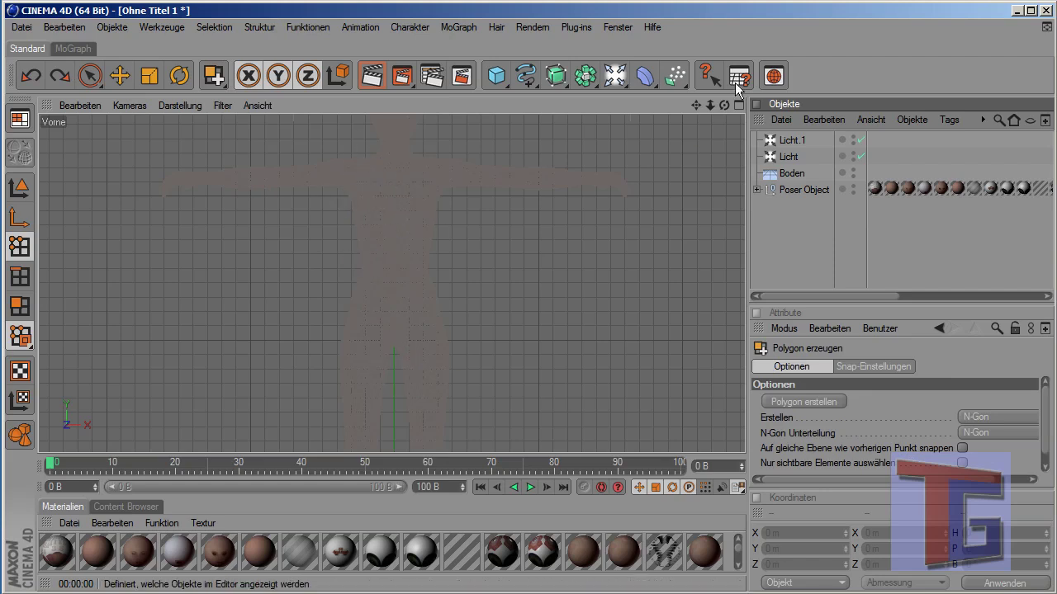
# - Trace the dress outline from the left shoulder down the left side to the hem corner
pyautogui.click(354, 153)
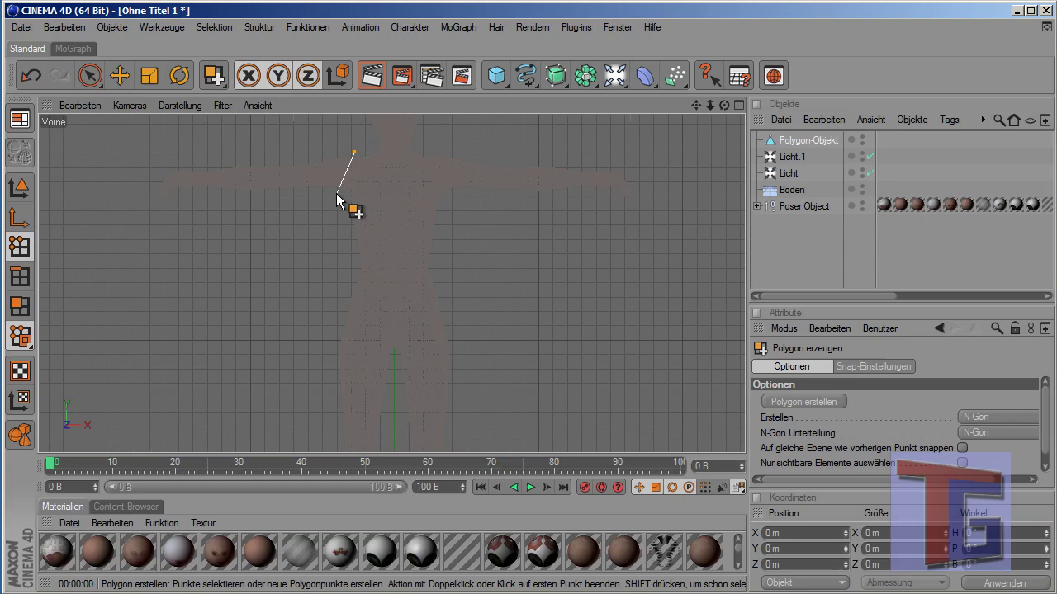
pyautogui.click(336, 194)
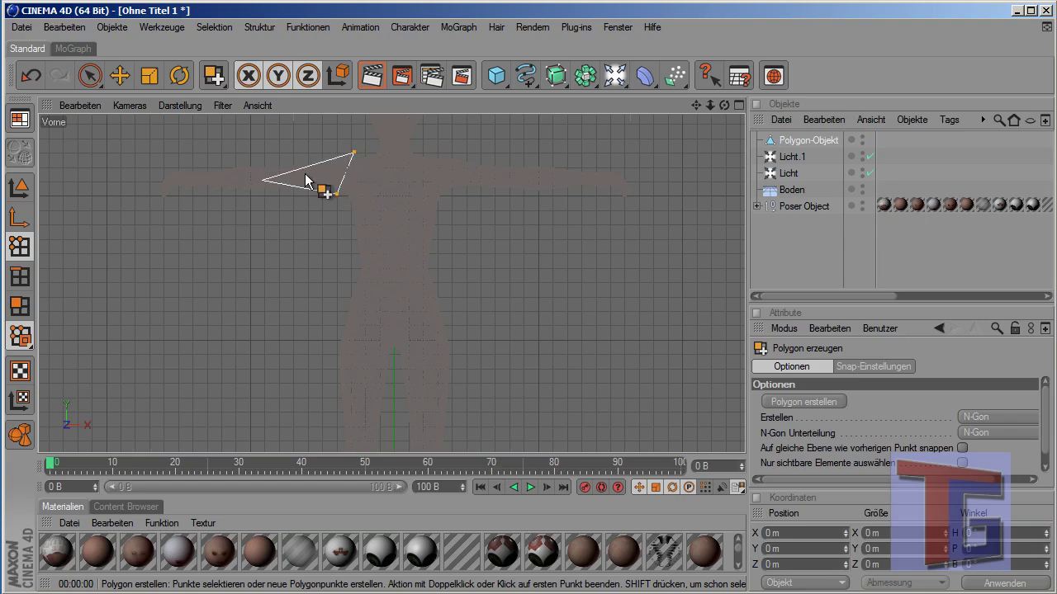
pyautogui.click(349, 218)
pyautogui.click(355, 260)
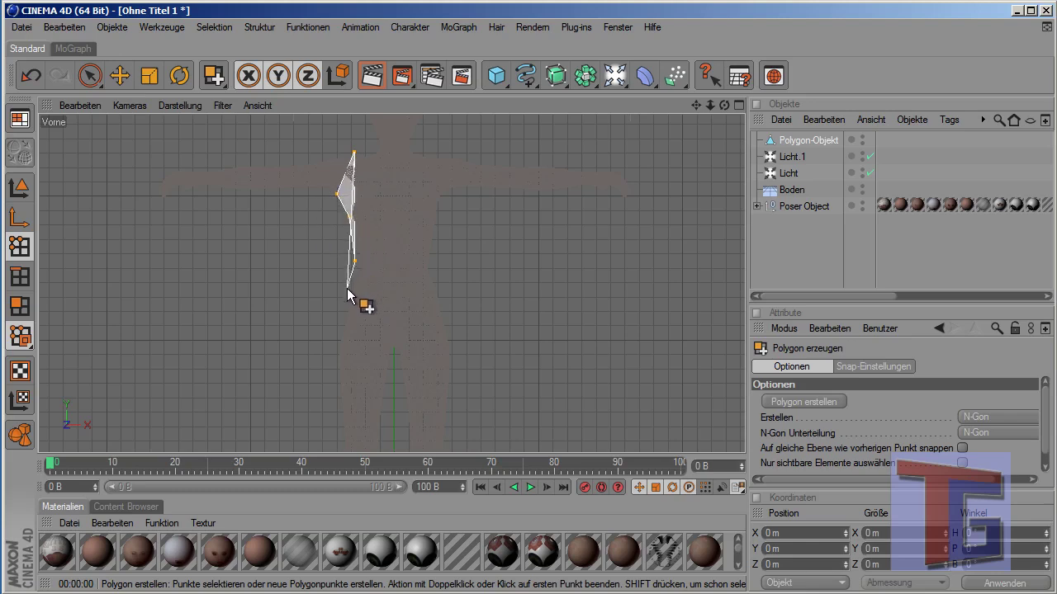
pyautogui.click(346, 291)
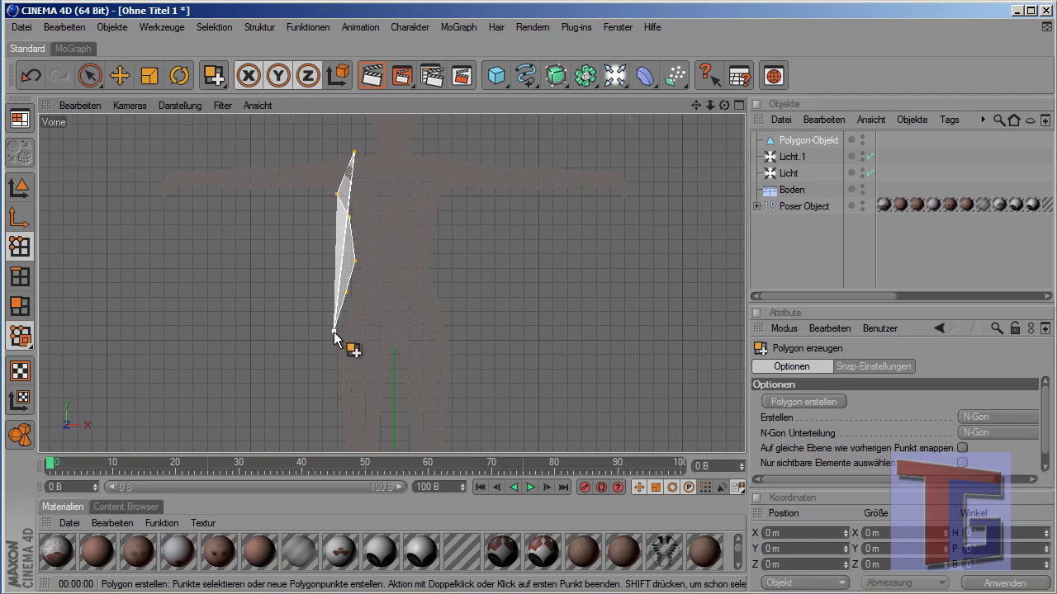
pyautogui.click(334, 331)
pyautogui.click(329, 363)
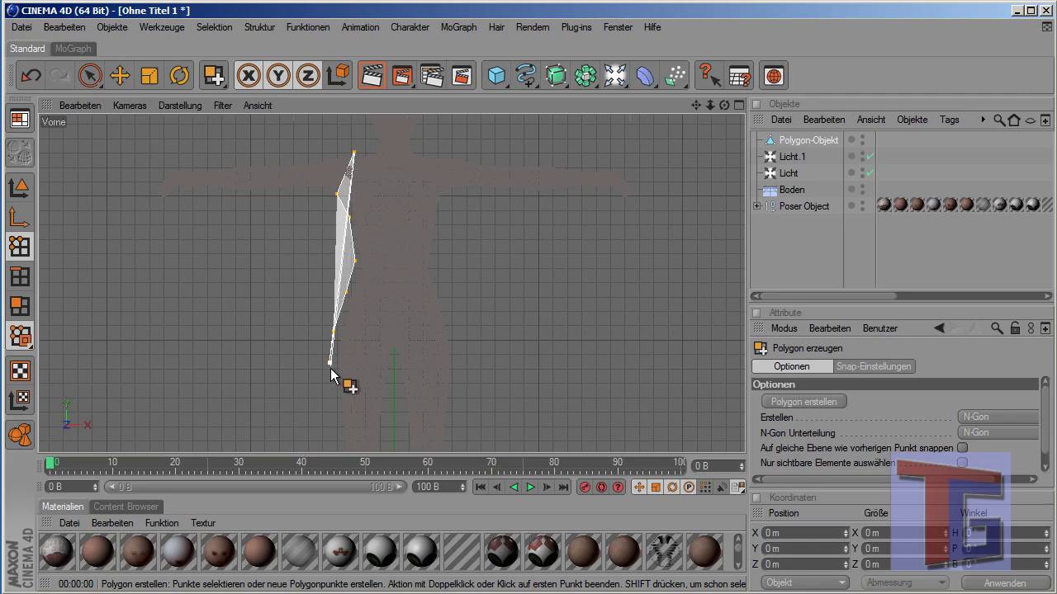
pyautogui.click(330, 395)
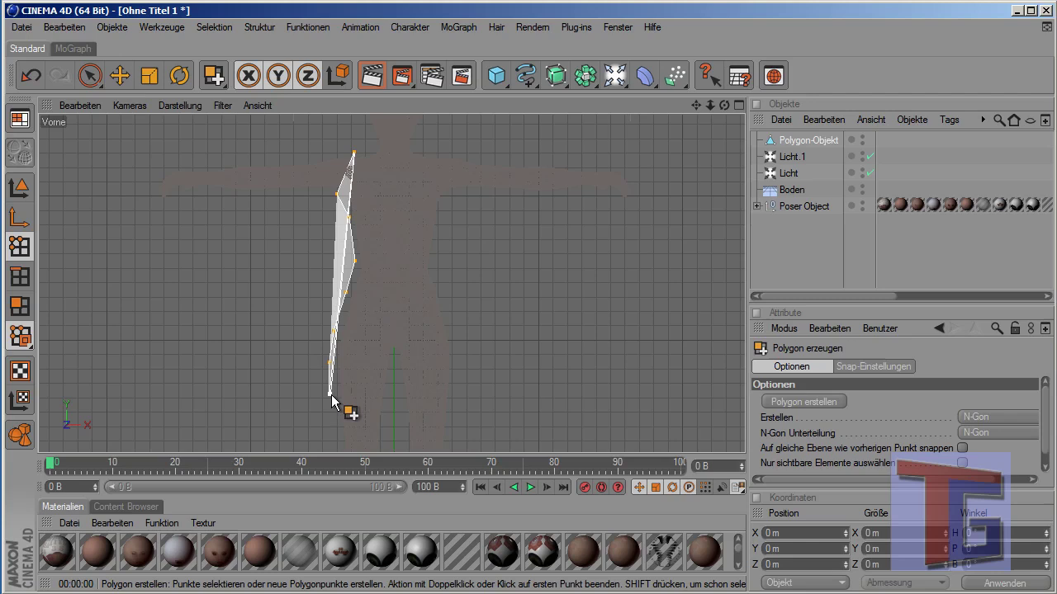
# - Continue the outline up the right side, through the V neckline, and close it
pyautogui.click(458, 395)
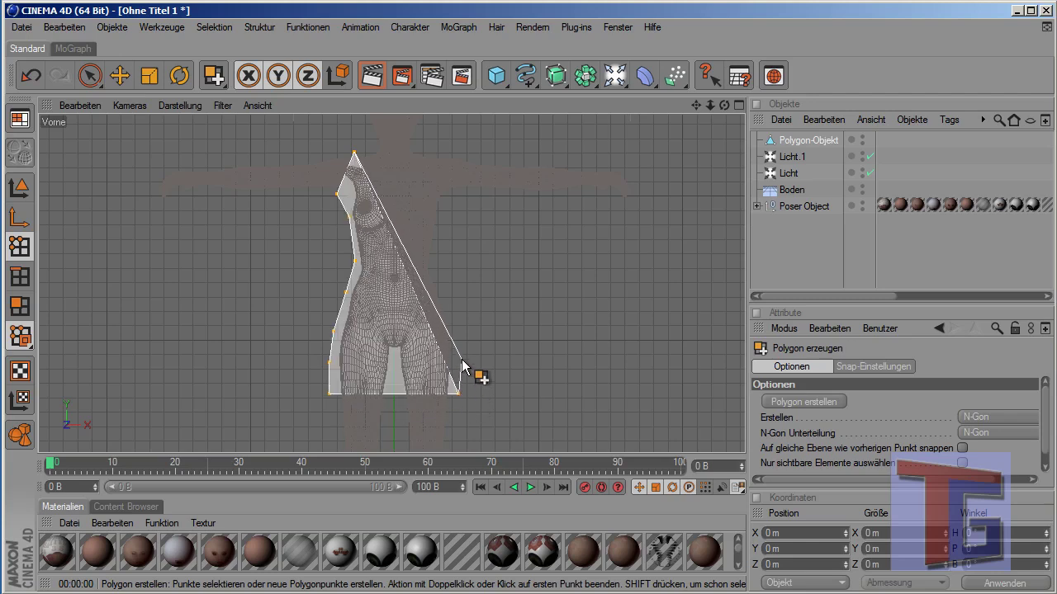
pyautogui.click(457, 332)
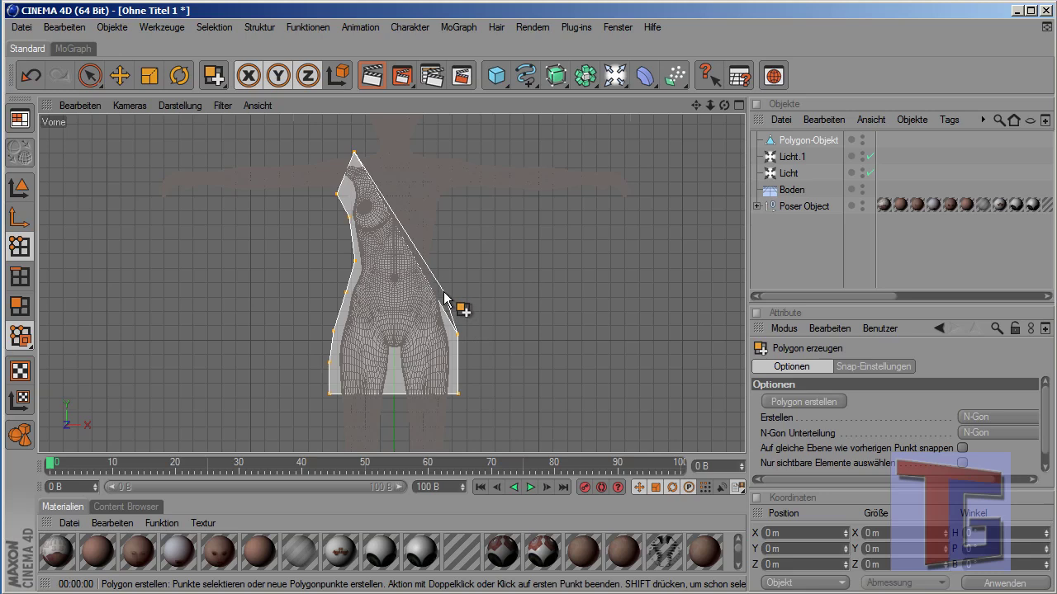
pyautogui.click(444, 290)
pyautogui.click(436, 264)
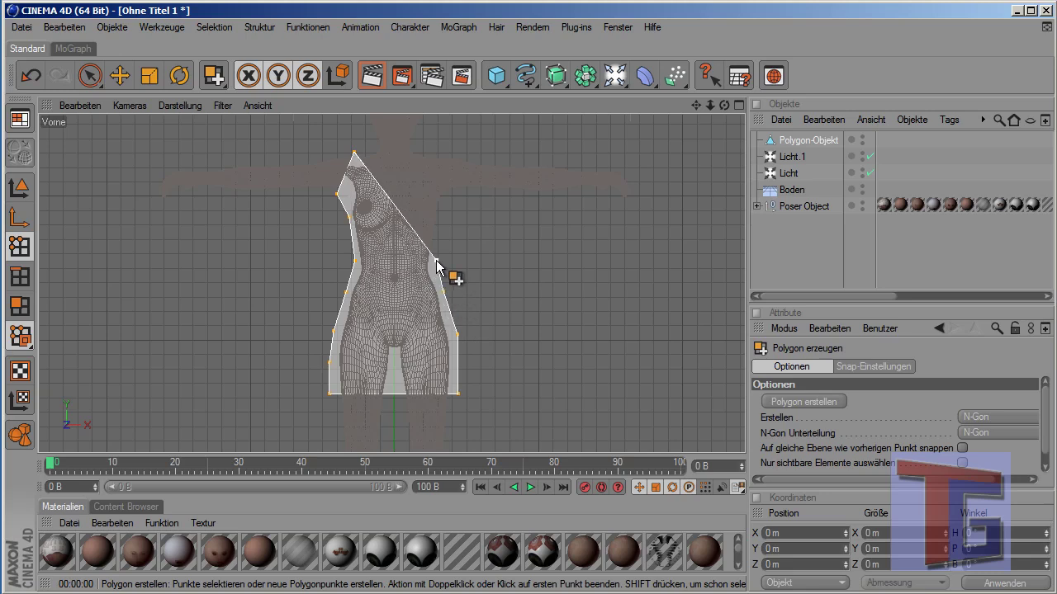
pyautogui.click(439, 211)
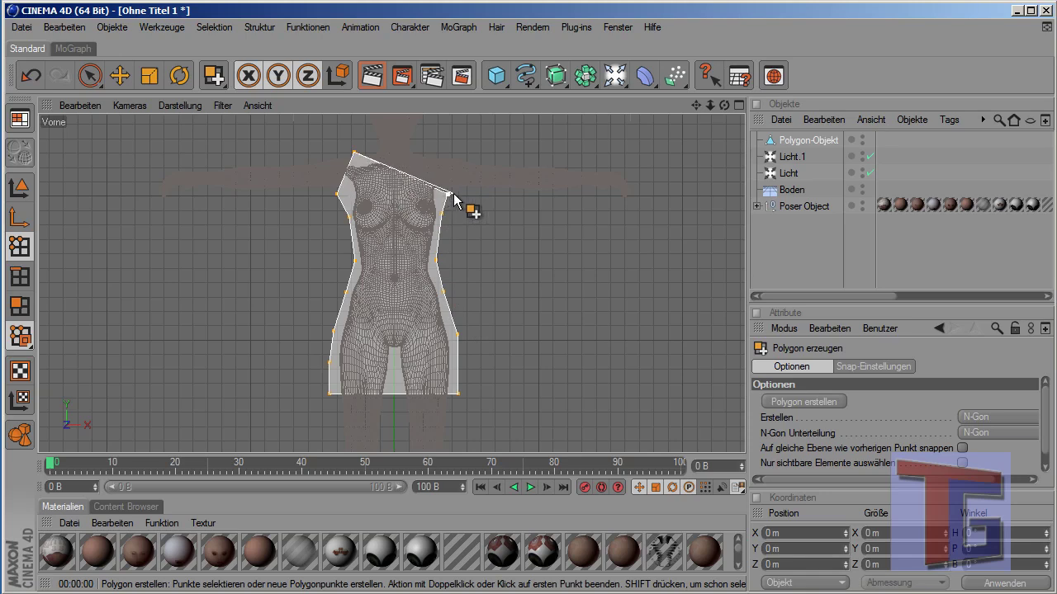
pyautogui.click(451, 193)
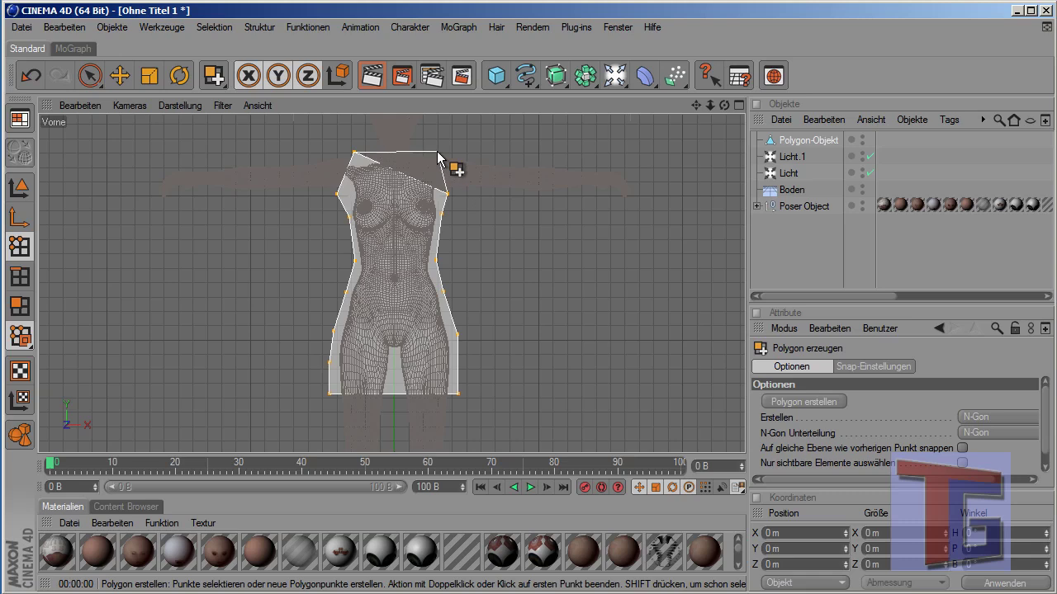
pyautogui.click(437, 152)
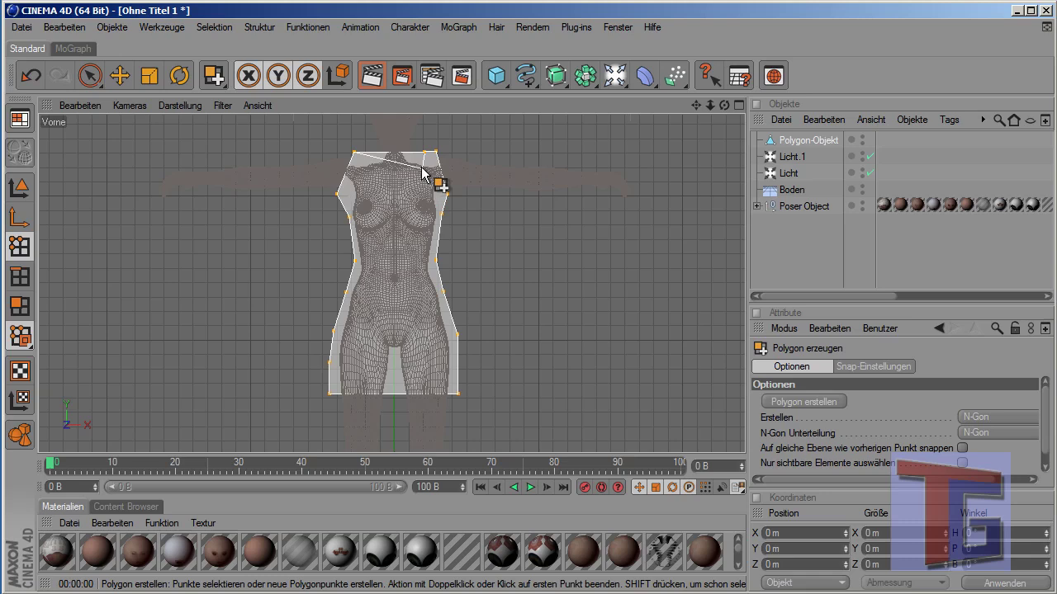
pyautogui.click(397, 218)
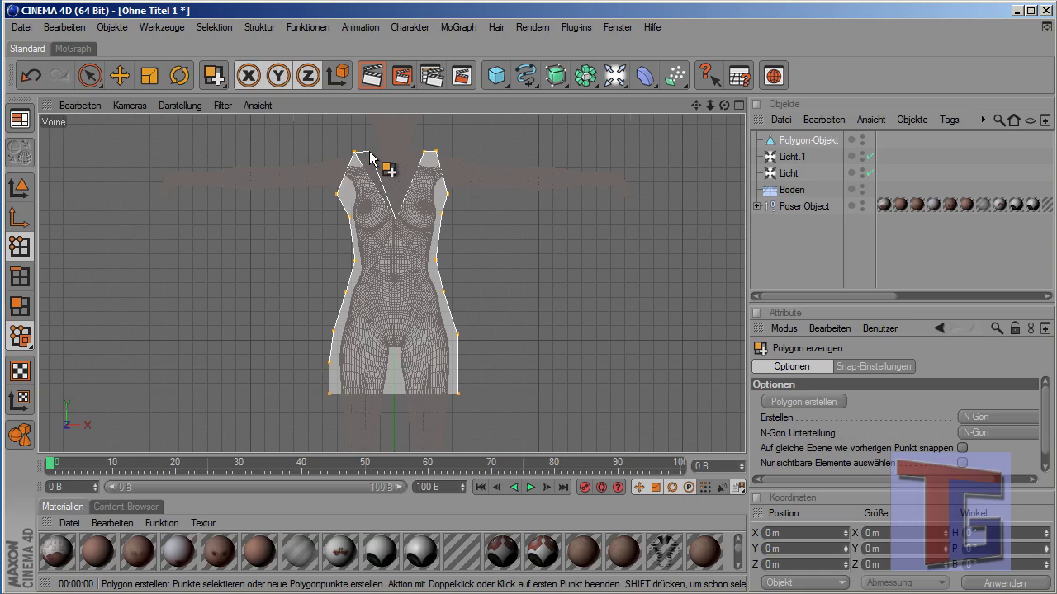
pyautogui.click(367, 152)
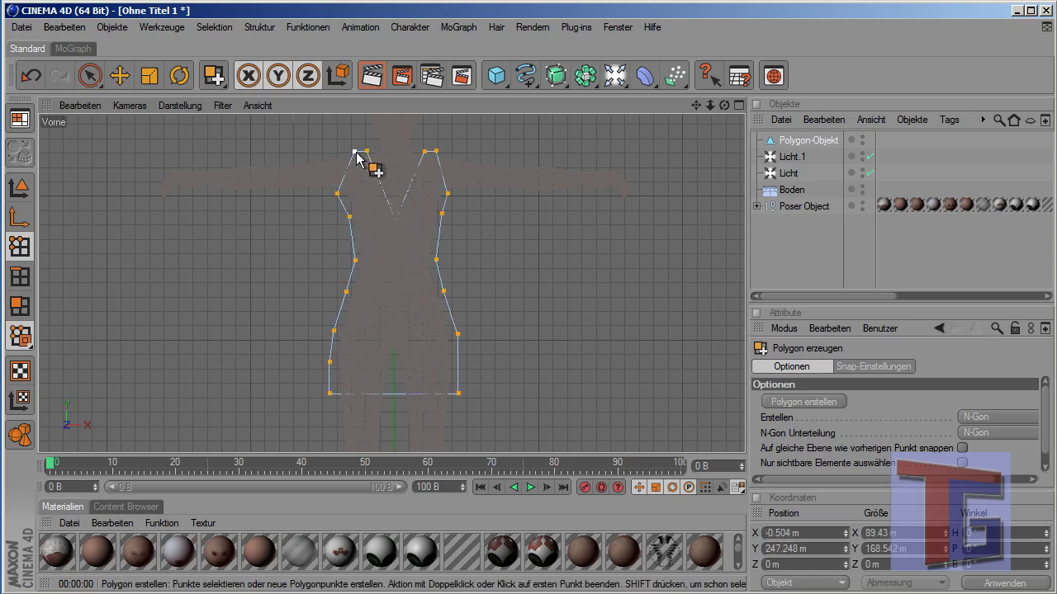
pyautogui.click(356, 153)
# - In the perspective view, move the dress polygon forward to Z -34.091 m
pyautogui.press('space')
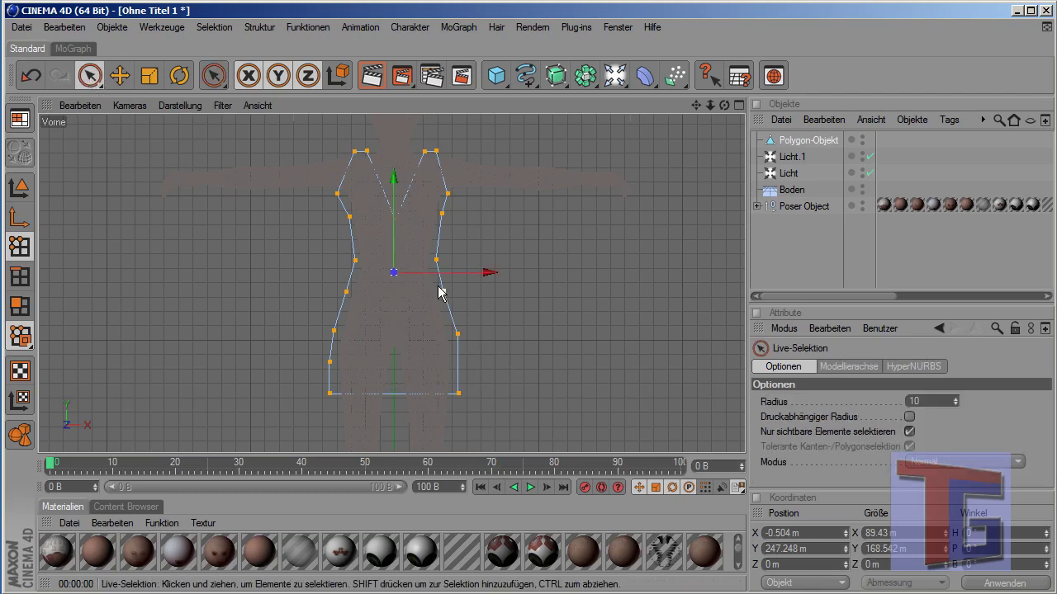
pyautogui.middleClick(540, 226)
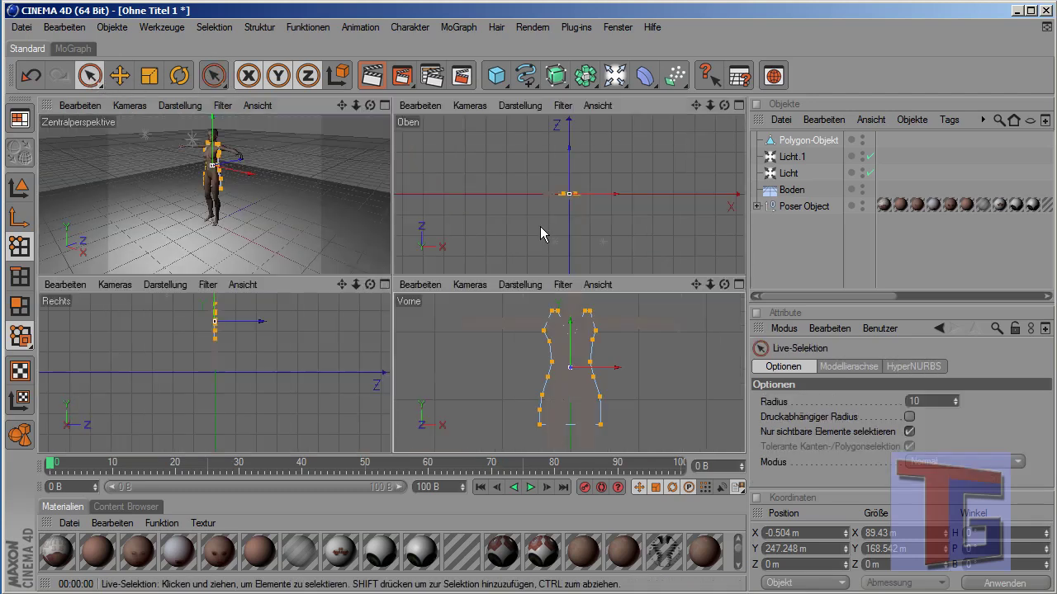
pyautogui.middleClick(258, 197)
pyautogui.keyDown('alt'); pyautogui.moveTo(399, 208); pyautogui.dragTo(428, 220, button='right'); pyautogui.keyUp('alt')
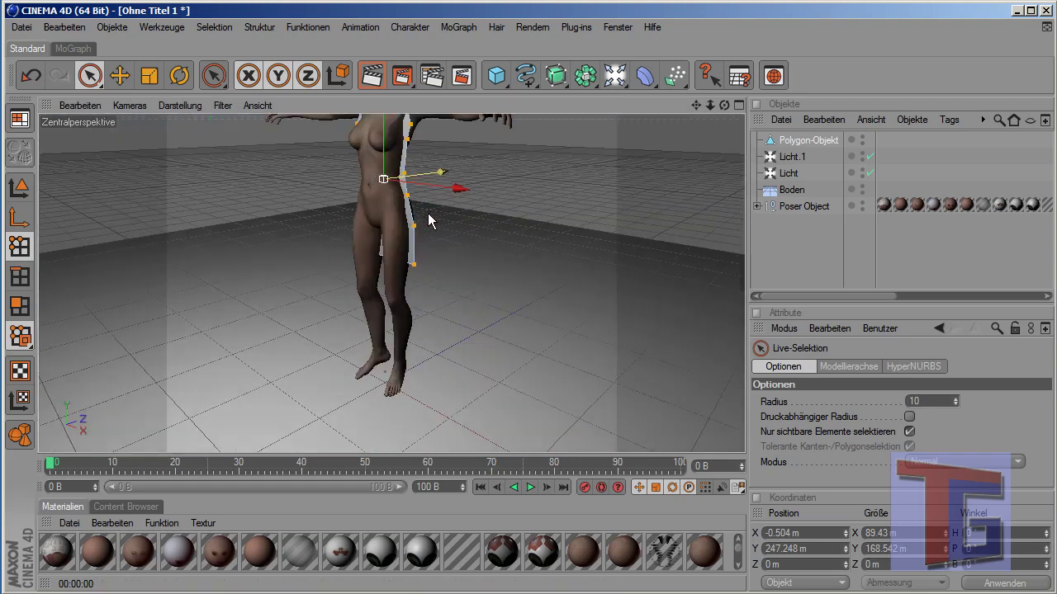
pyautogui.moveTo(710, 105); pyautogui.dragTo(706, 132)
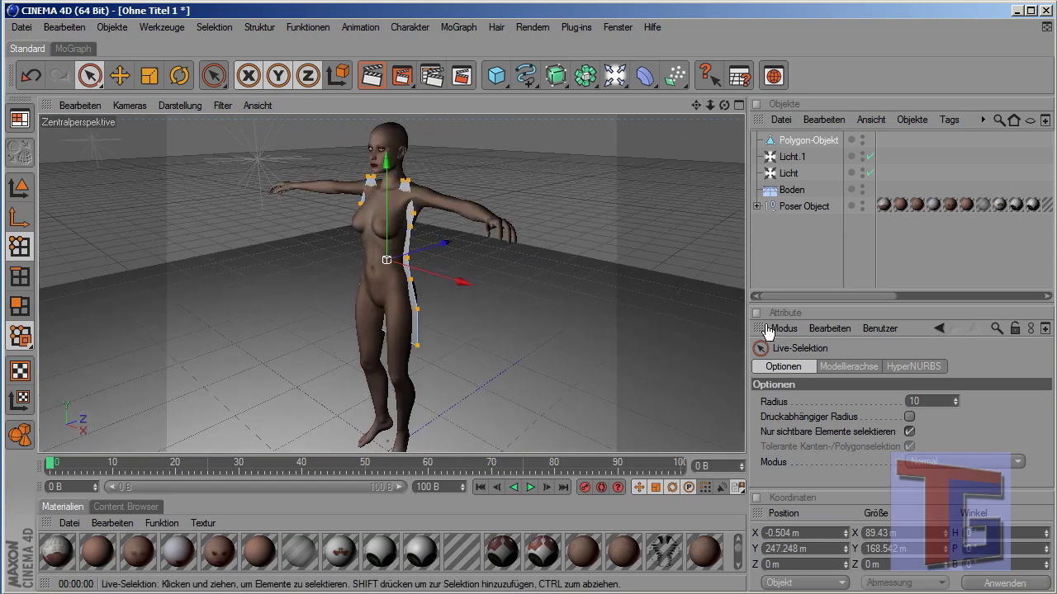
pyautogui.click(797, 141)
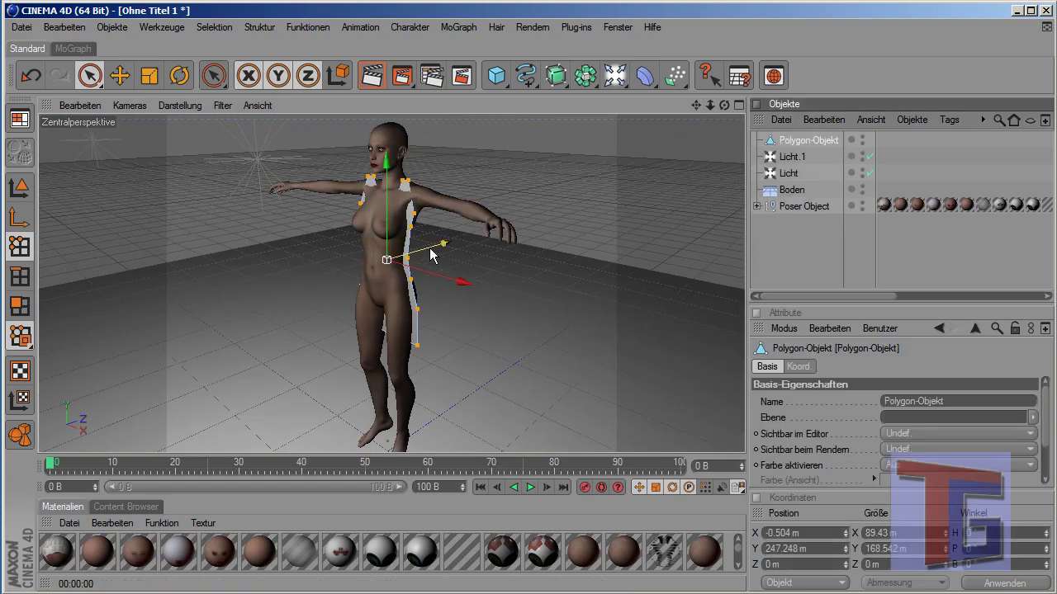
pyautogui.moveTo(430, 254); pyautogui.dragTo(358, 264)
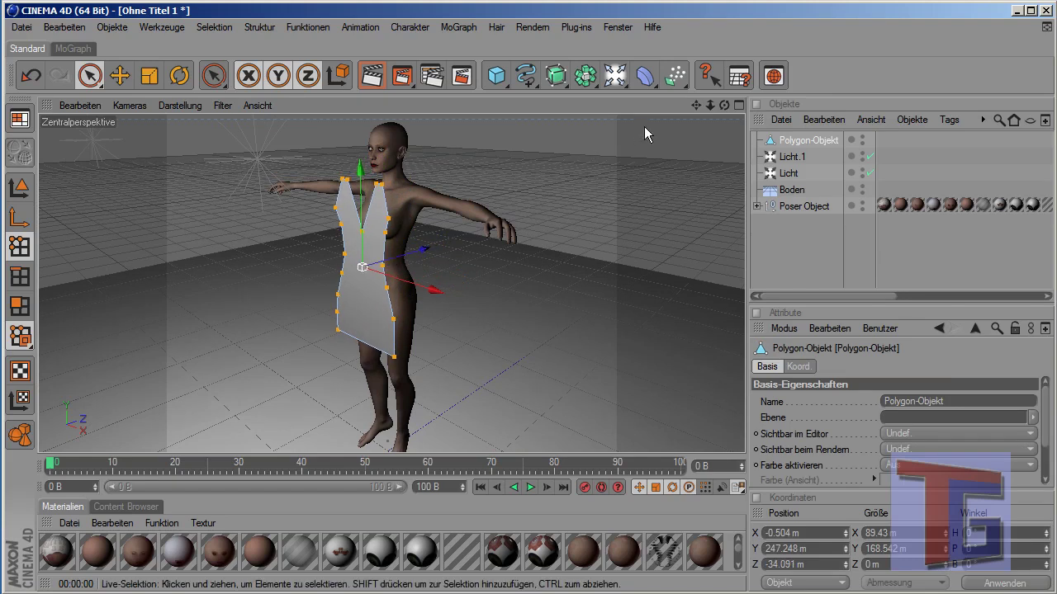
pyautogui.moveTo(724, 105); pyautogui.dragTo(603, 111)
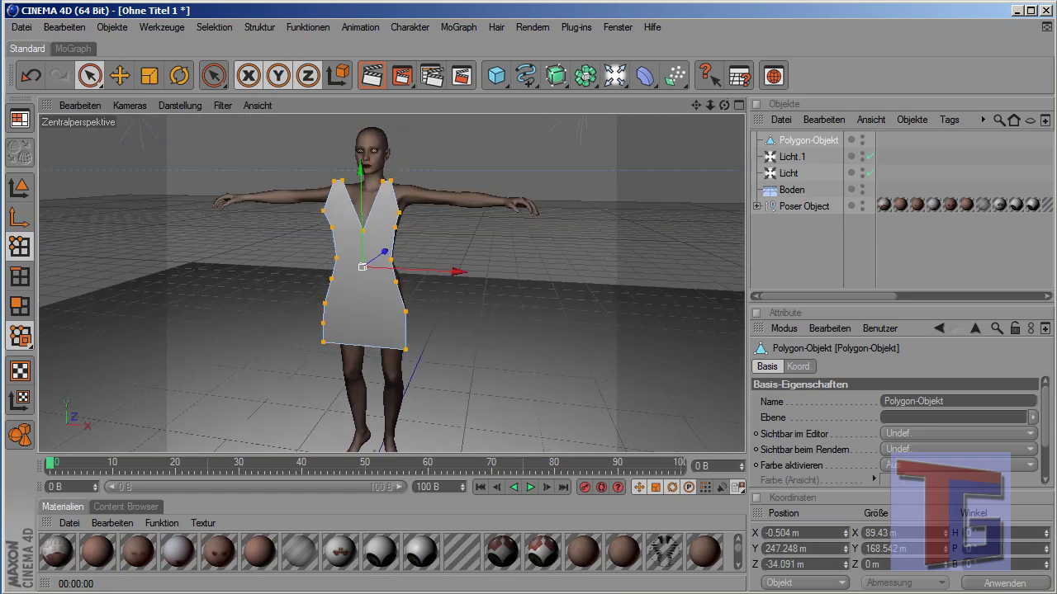
pyautogui.click(746, 231)
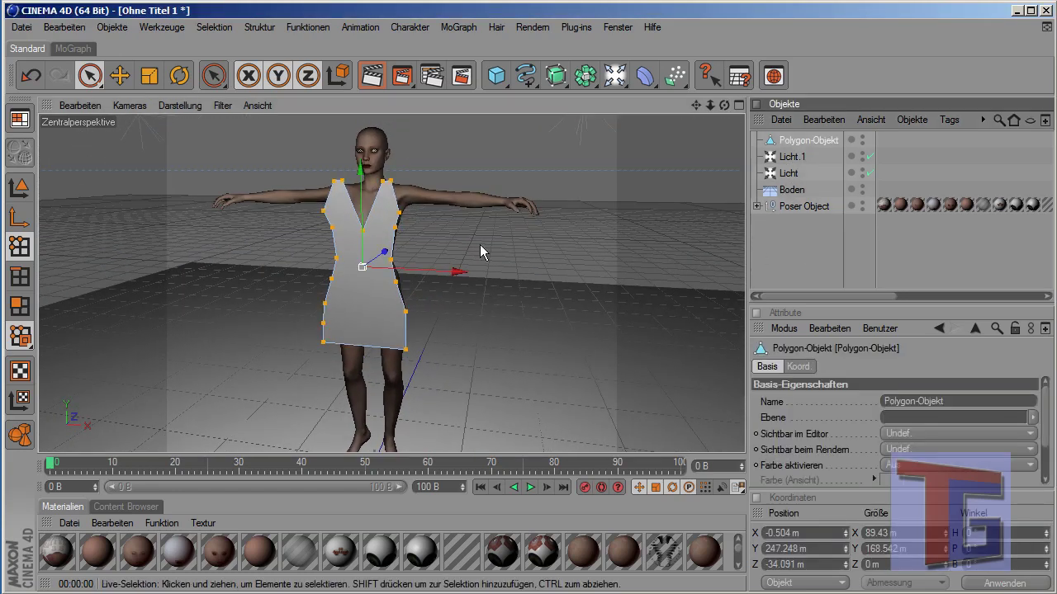
# - Copy and paste the dress polygon to create a duplicate back panel
pyautogui.rightClick(798, 148)
pyautogui.click(790, 145)
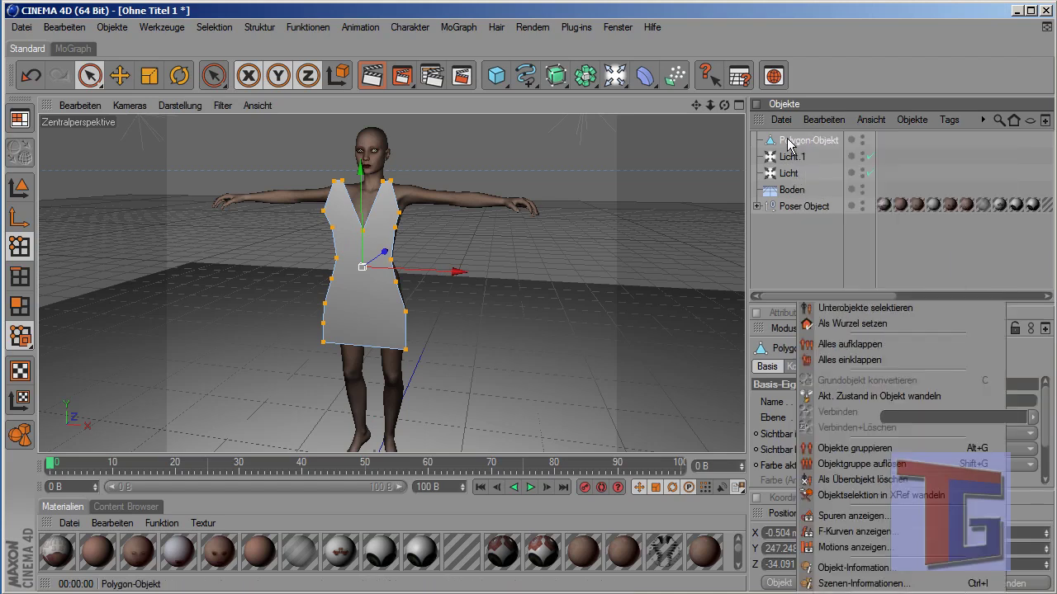
pyautogui.click(64, 27)
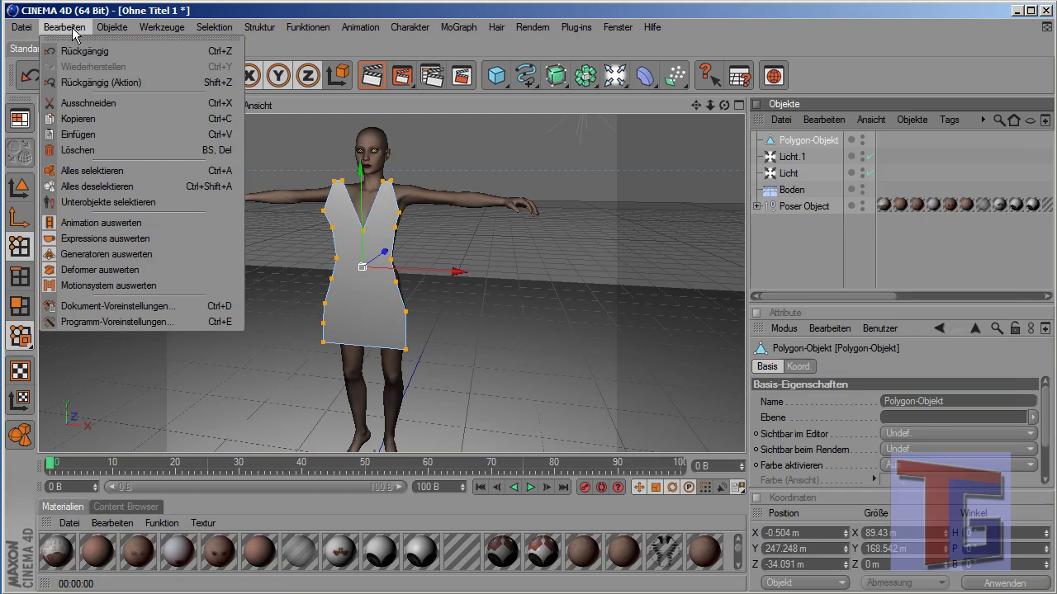
pyautogui.click(96, 116)
pyautogui.click(78, 28)
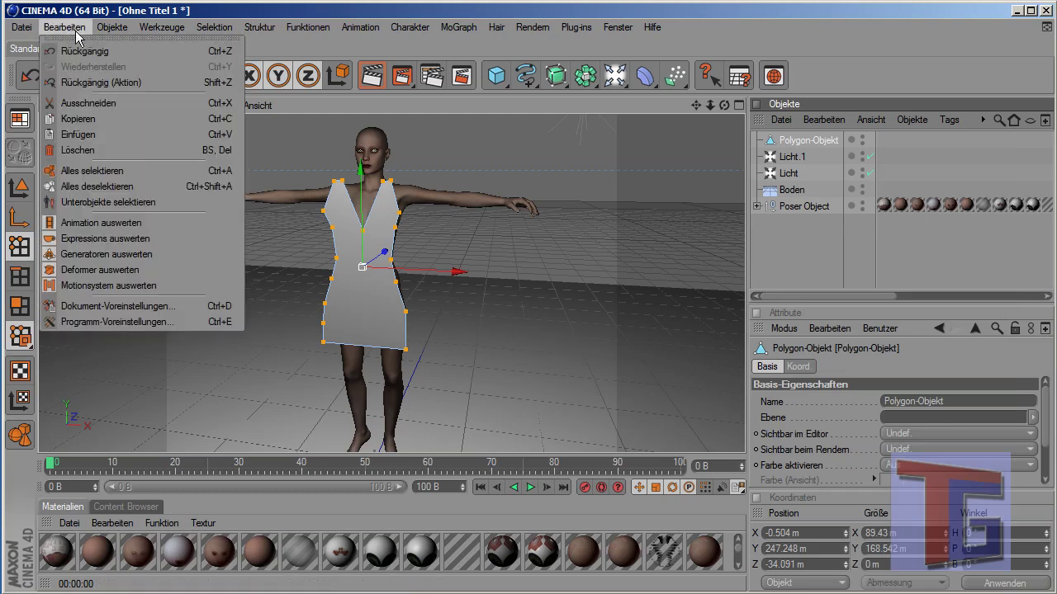
pyautogui.click(99, 136)
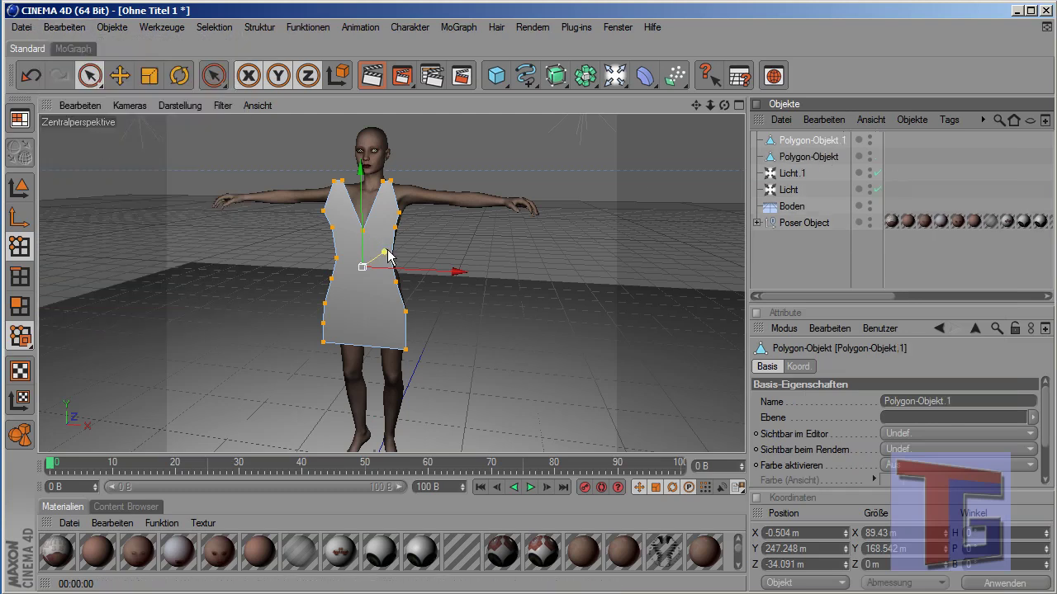
pyautogui.keyDown('alt'); pyautogui.moveTo(260, 283); pyautogui.dragTo(510, 269); pyautogui.keyUp('alt')
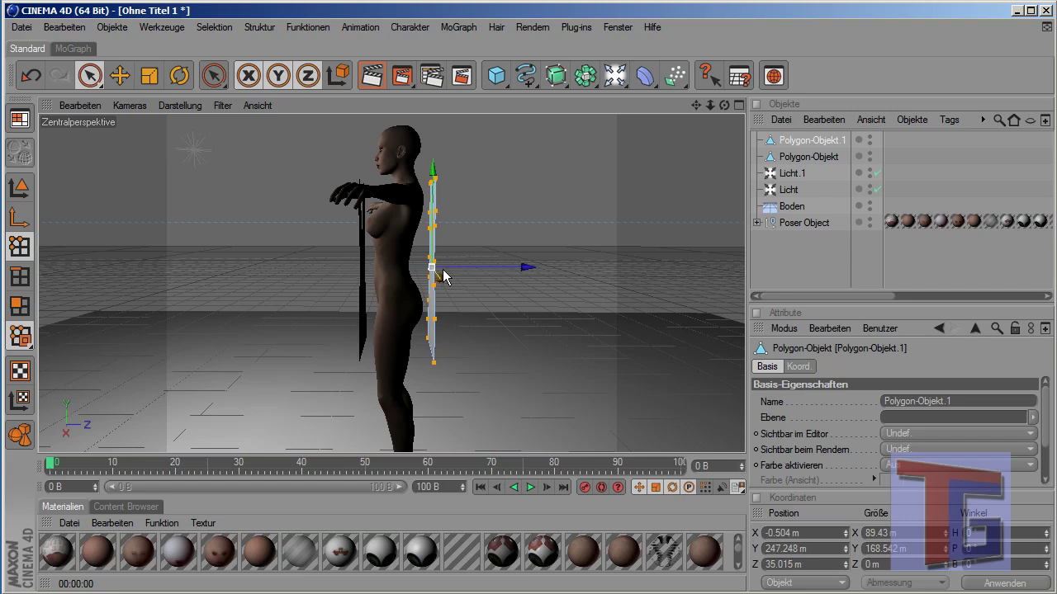
# - Merge the front and back dress panels into one object, Polygon-Objekt.2
pyautogui.keyDown('ctrl'); pyautogui.click(845, 158); pyautogui.keyUp('ctrl')
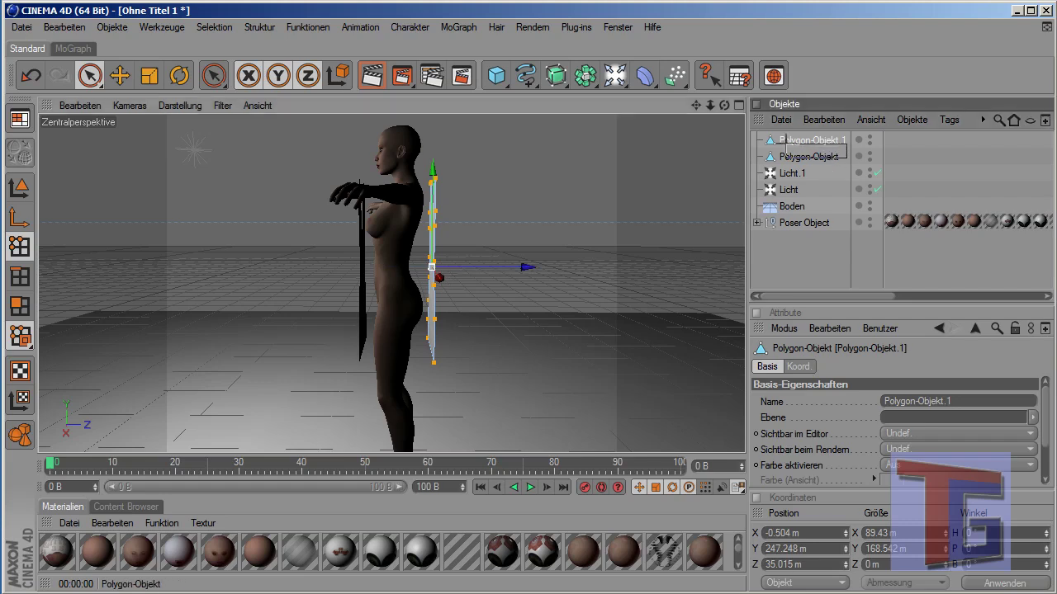
pyautogui.rightClick(798, 145)
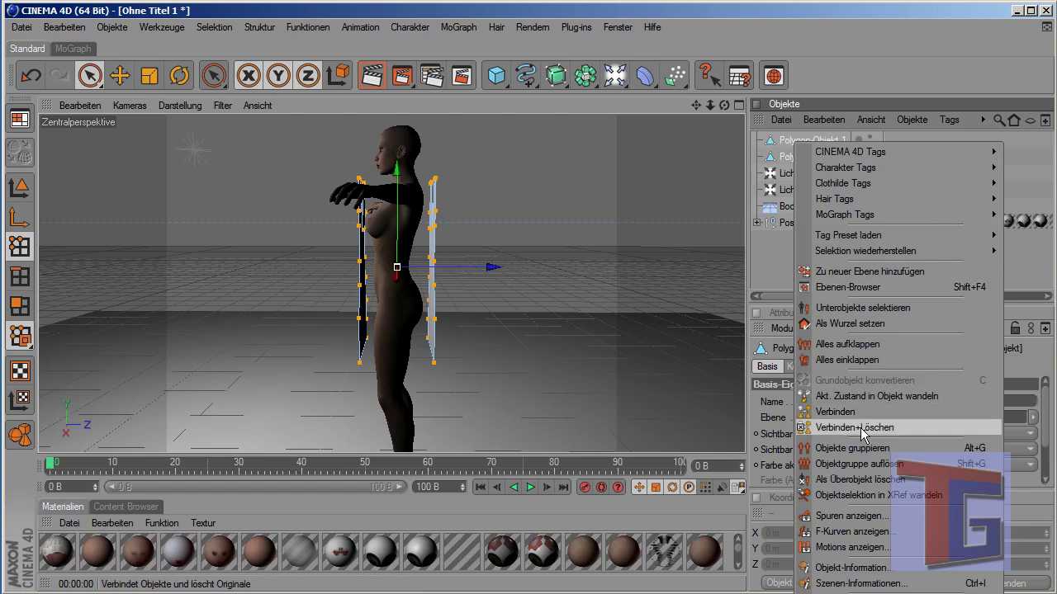
pyautogui.click(862, 429)
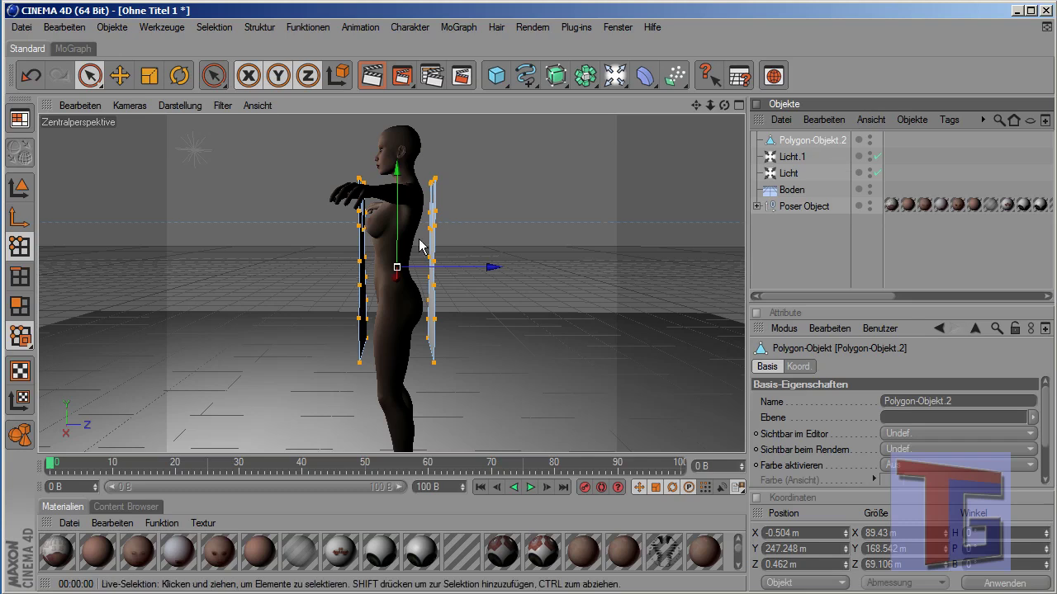
pyautogui.click(533, 226)
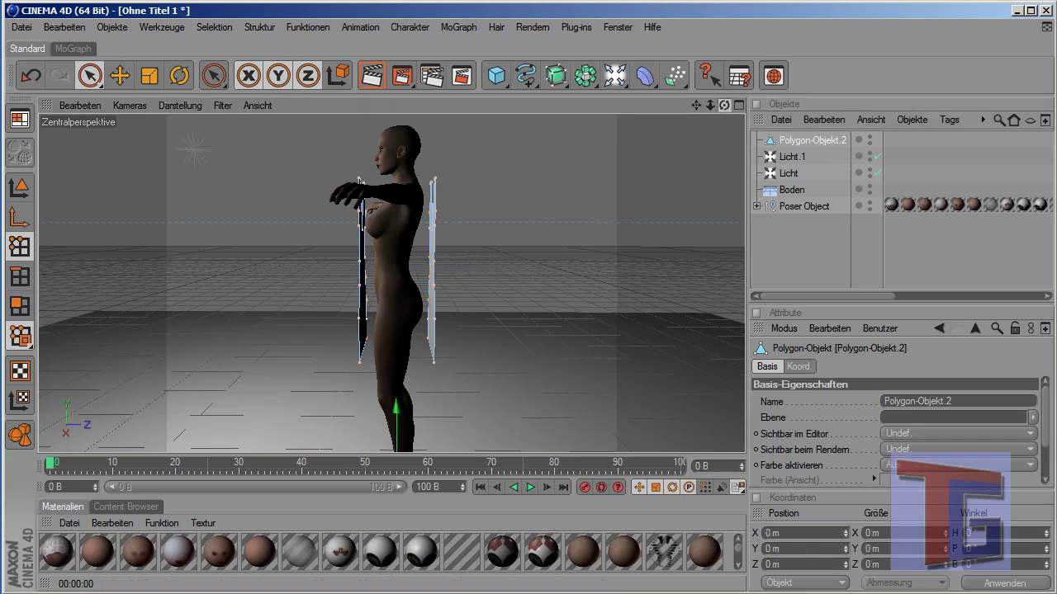
pyautogui.moveTo(724, 105); pyautogui.dragTo(809, 108)
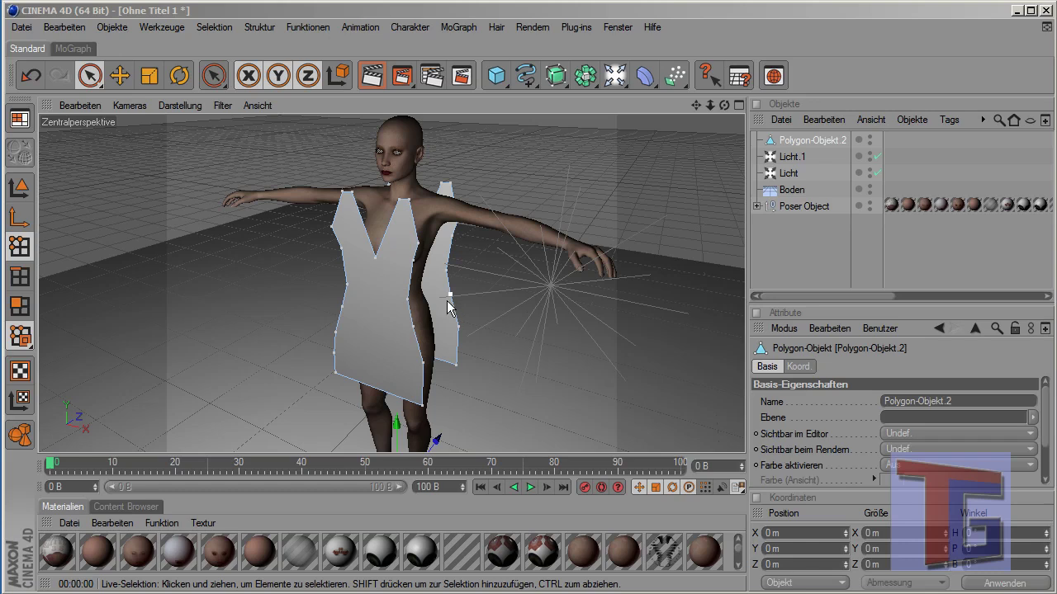
# - Maximize the front view and set Live Selection to hidden elements in Edges mode
pyautogui.middleClick(525, 211)
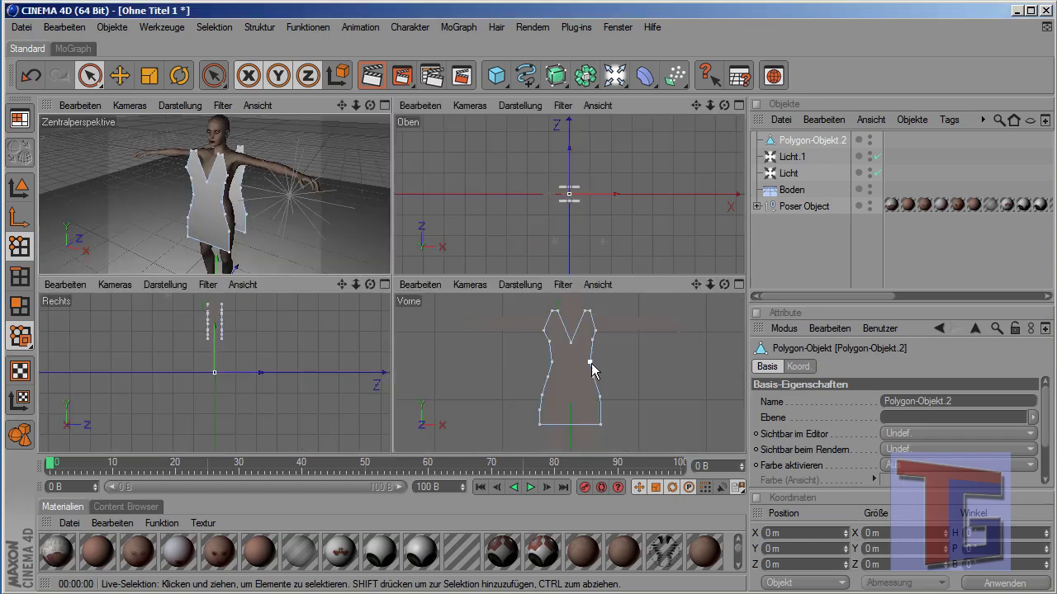
pyautogui.middleClick(590, 366)
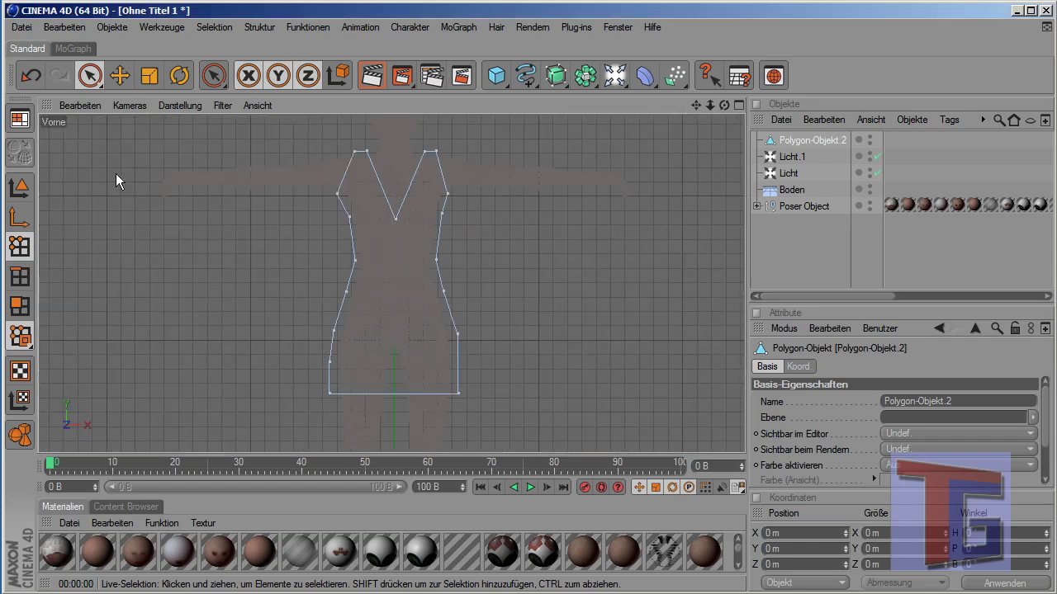
pyautogui.click(88, 79)
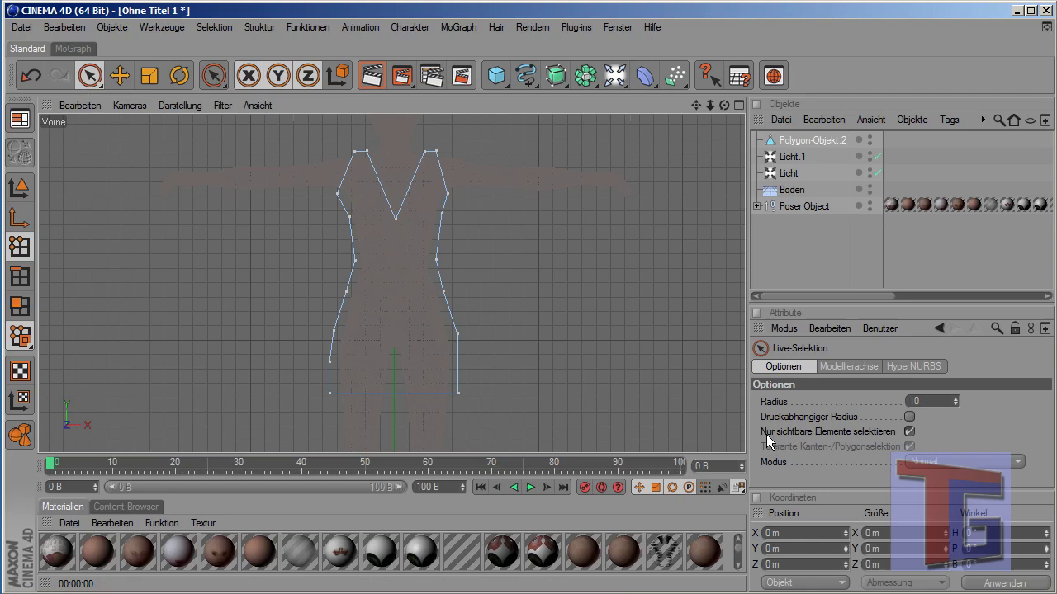
pyautogui.click(908, 432)
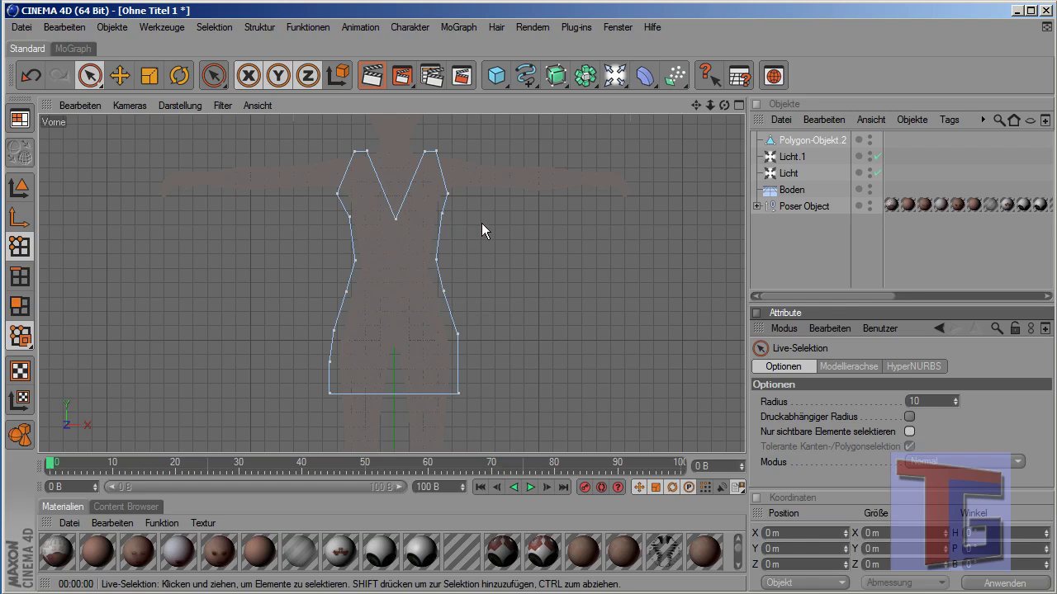
pyautogui.click(19, 281)
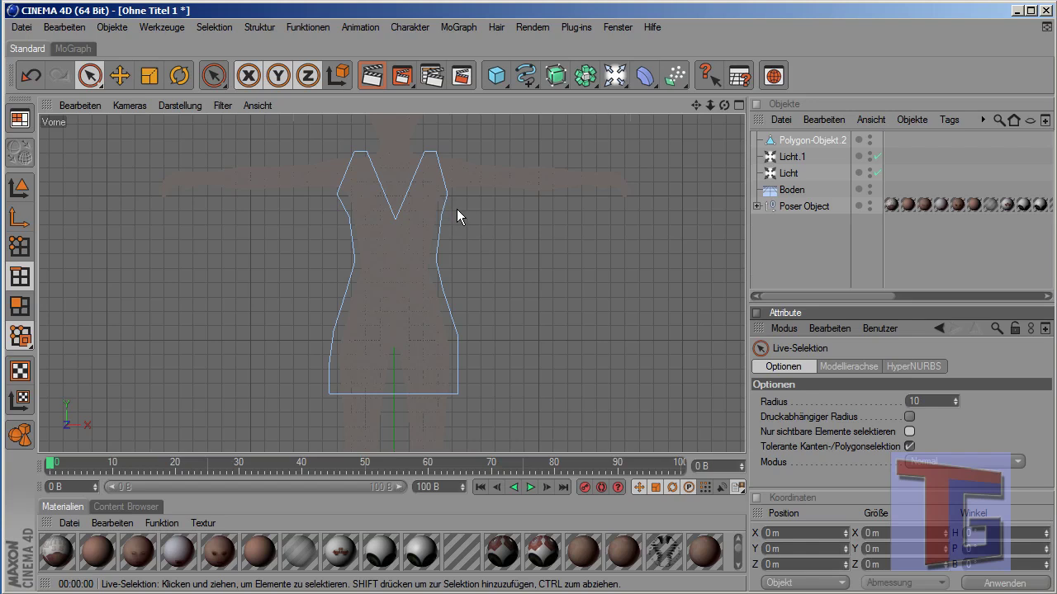
# - Paint-select the side and shoulder edges of both dress panels, skipping the neckline
pyautogui.moveTo(457, 208); pyautogui.dragTo(451, 213)
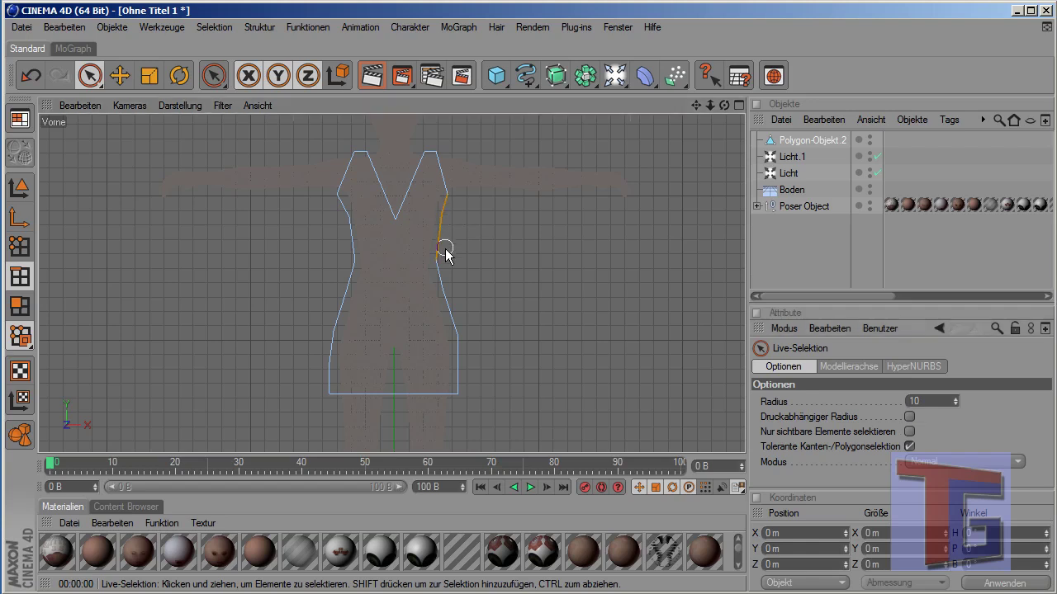
pyautogui.moveTo(445, 249)
pyautogui.mouseDown()
pyautogui.moveTo(457, 319)
pyautogui.moveTo(470, 323)
pyautogui.moveTo(467, 360)
pyautogui.mouseUp()
pyautogui.moveTo(328, 339); pyautogui.dragTo(348, 254)
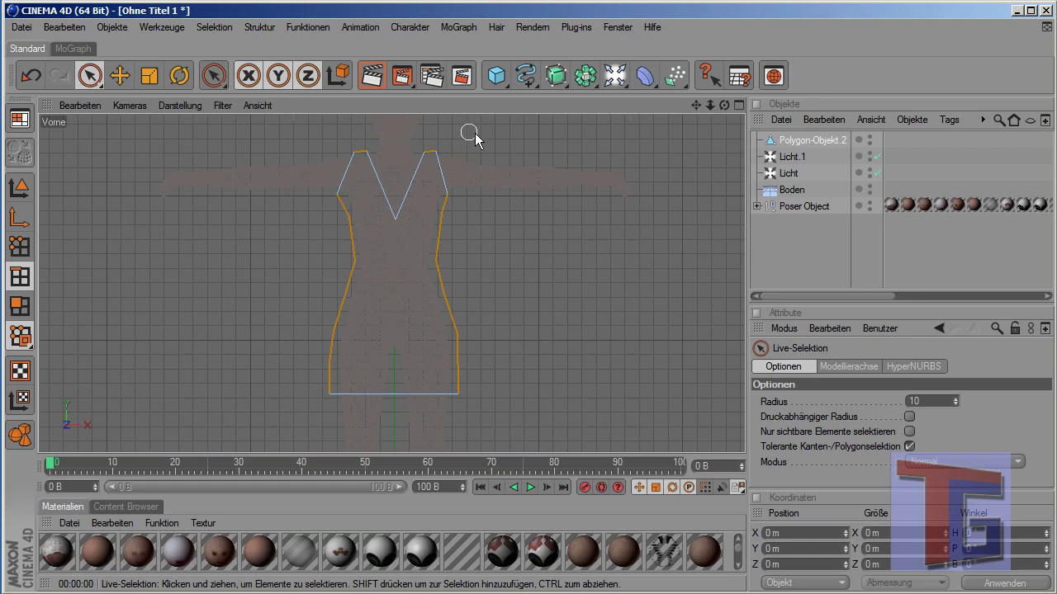
pyautogui.moveTo(535, 224); pyautogui.dragTo(590, 226)
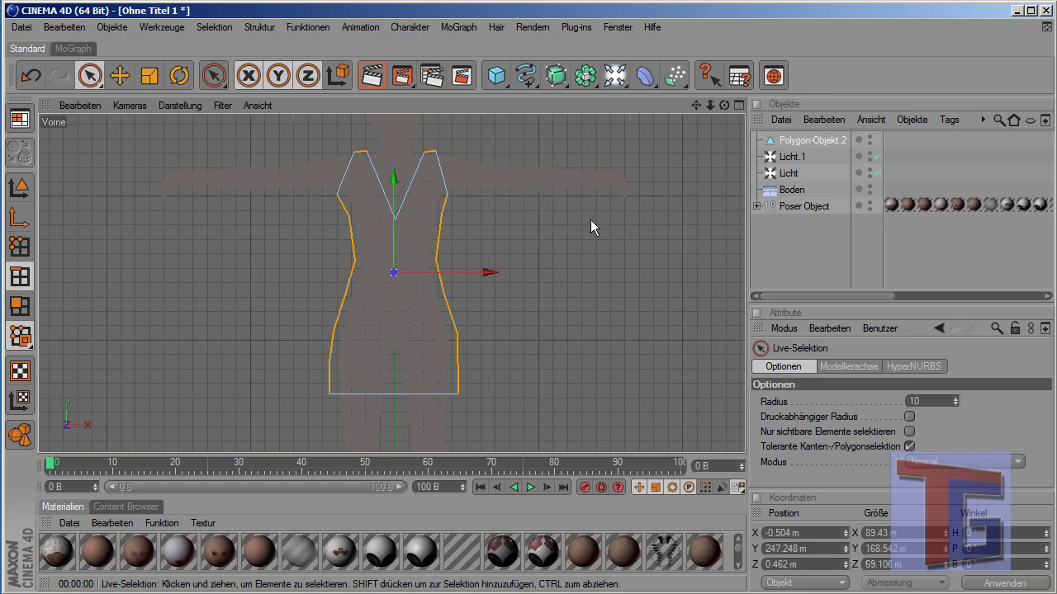
# - Maximise the perspective view, orbit to face the dress front-on, and open the Struktur menu
pyautogui.middleClick(497, 234)
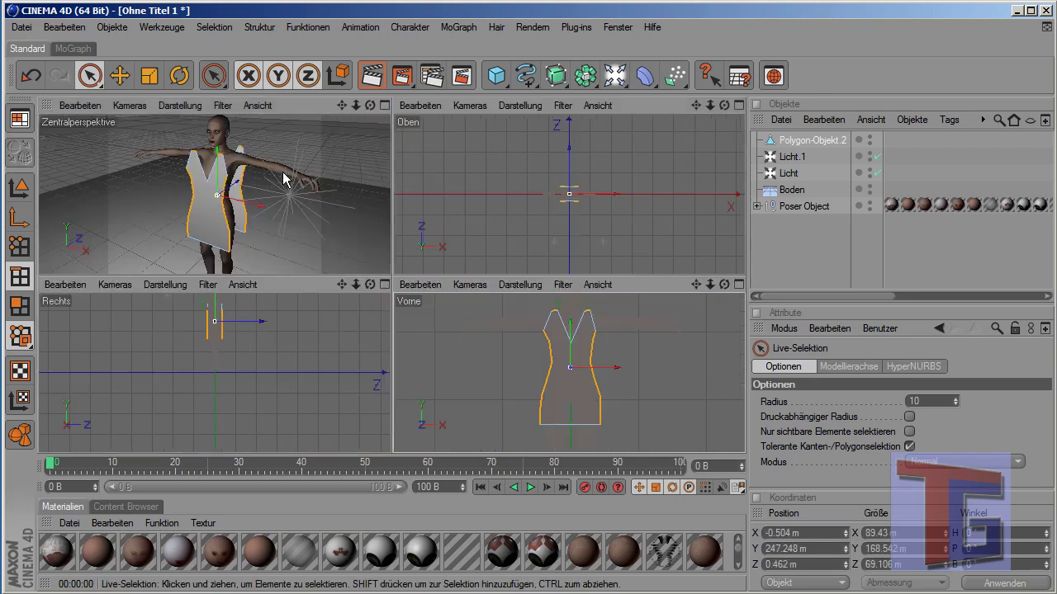
pyautogui.middleClick(335, 147)
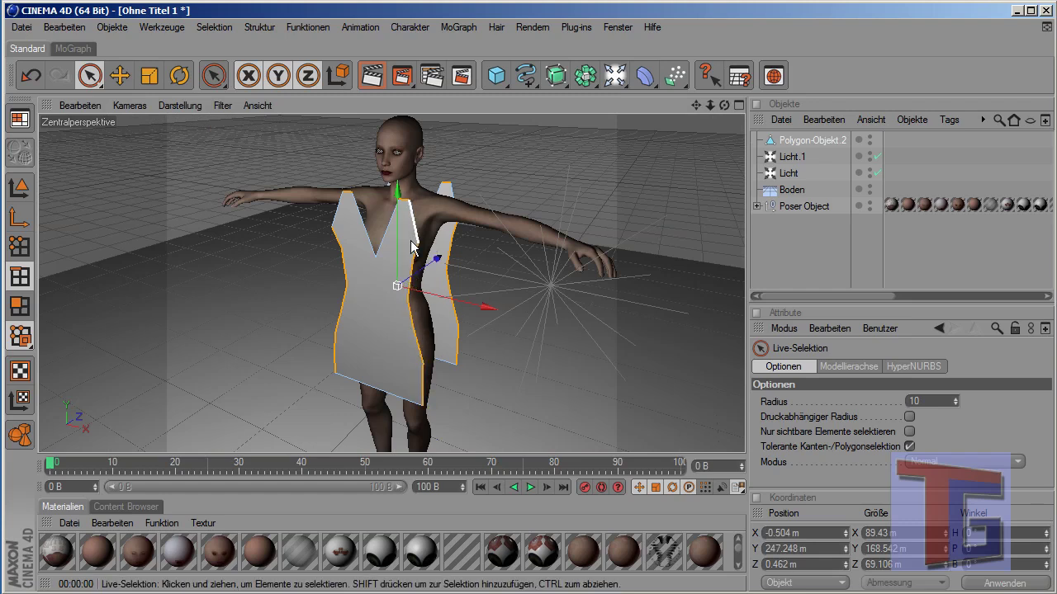
pyautogui.moveTo(724, 105); pyautogui.dragTo(577, 123)
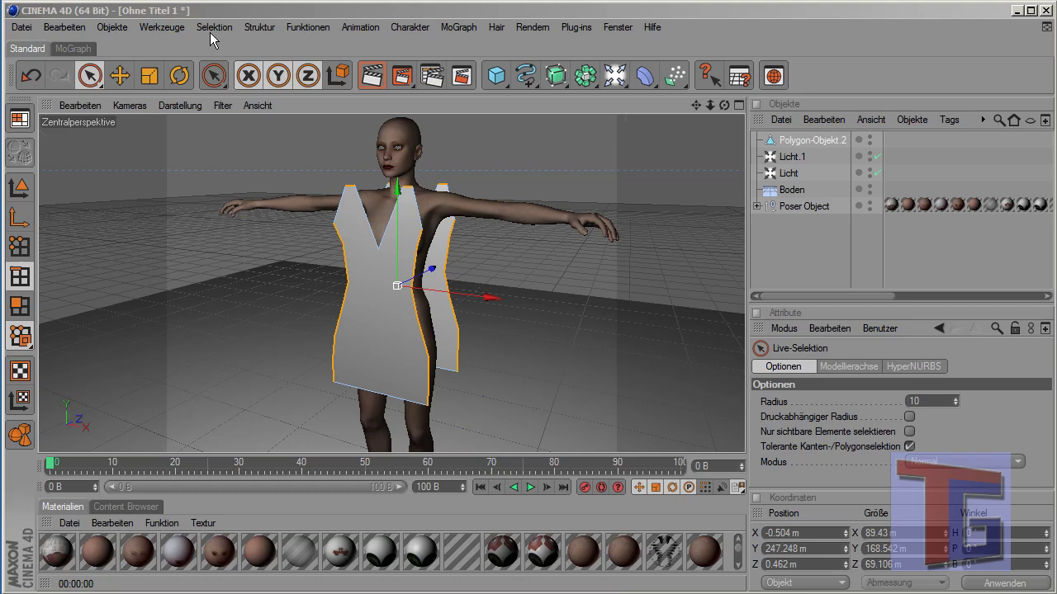
pyautogui.click(261, 28)
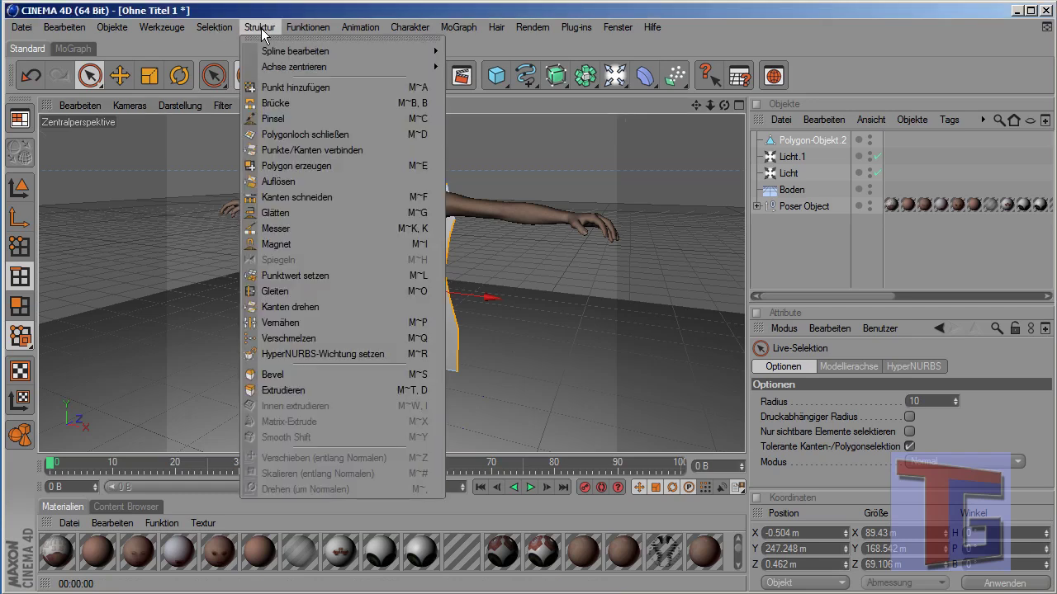
# - Stitch the front and back dress panels together along both side edges with Vernähen
pyautogui.click(288, 323)
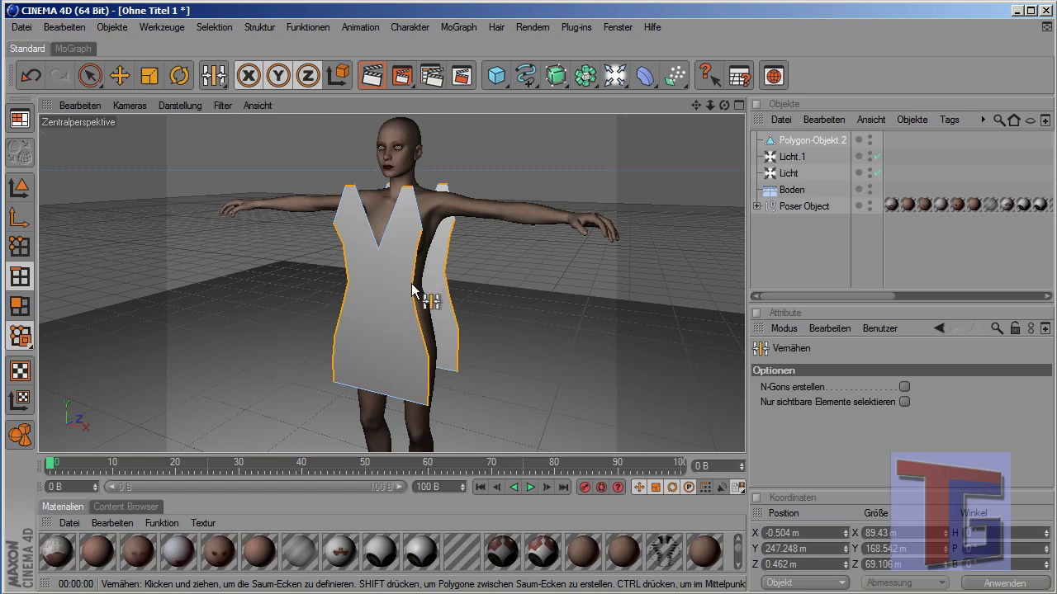
pyautogui.moveTo(412, 289); pyautogui.dragTo(446, 272)
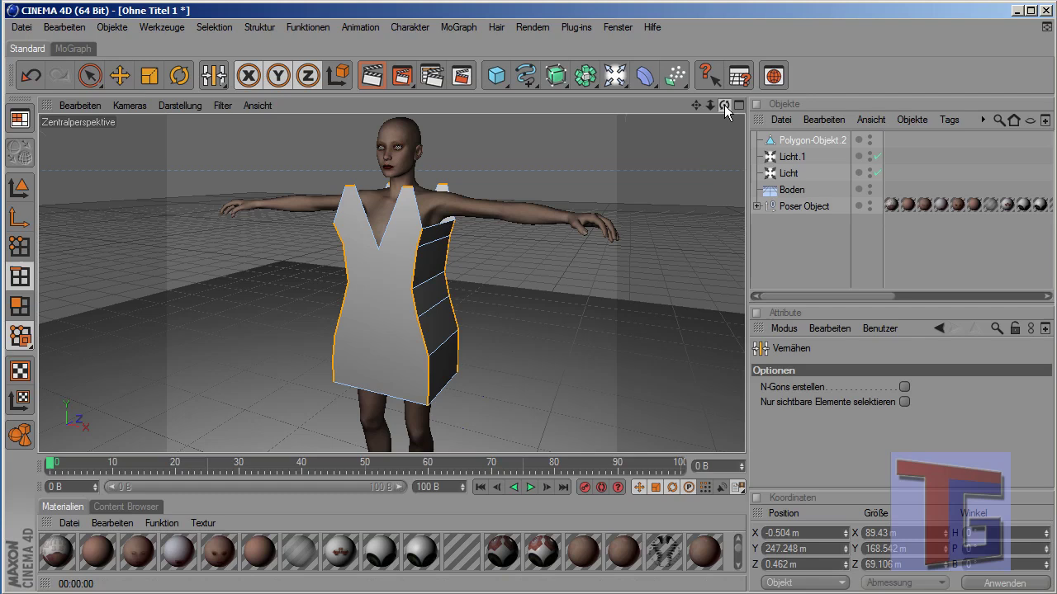
pyautogui.moveTo(724, 105); pyautogui.dragTo(502, 284)
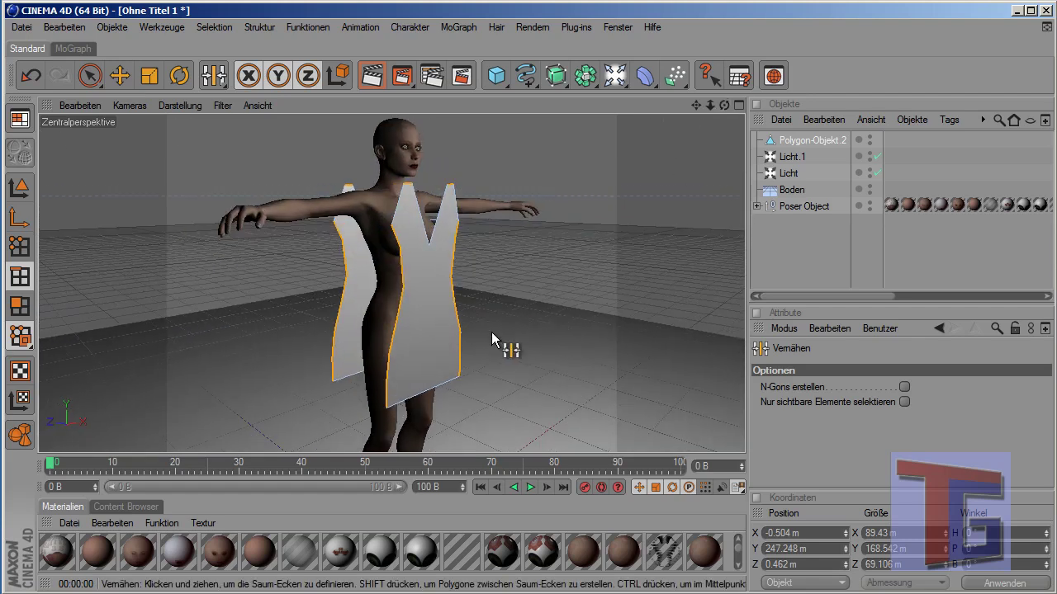
pyautogui.moveTo(403, 288); pyautogui.dragTo(349, 284)
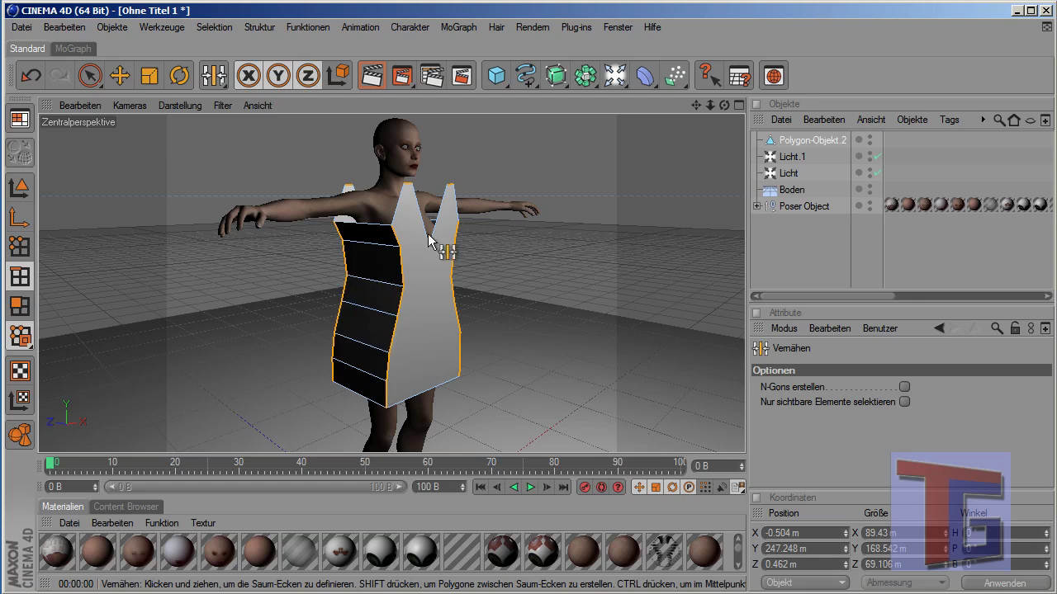
# - From a higher angle, stitch the shoulder edges into a strap, then return to a front-on view
pyautogui.moveTo(723, 112); pyautogui.dragTo(706, 145)
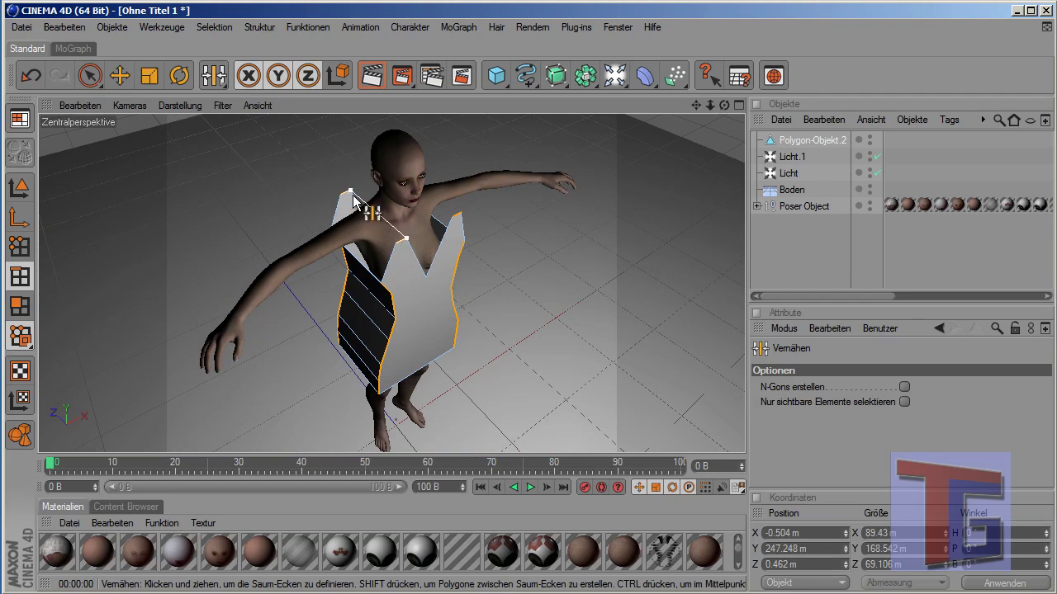
pyautogui.moveTo(724, 105); pyautogui.dragTo(739, 125)
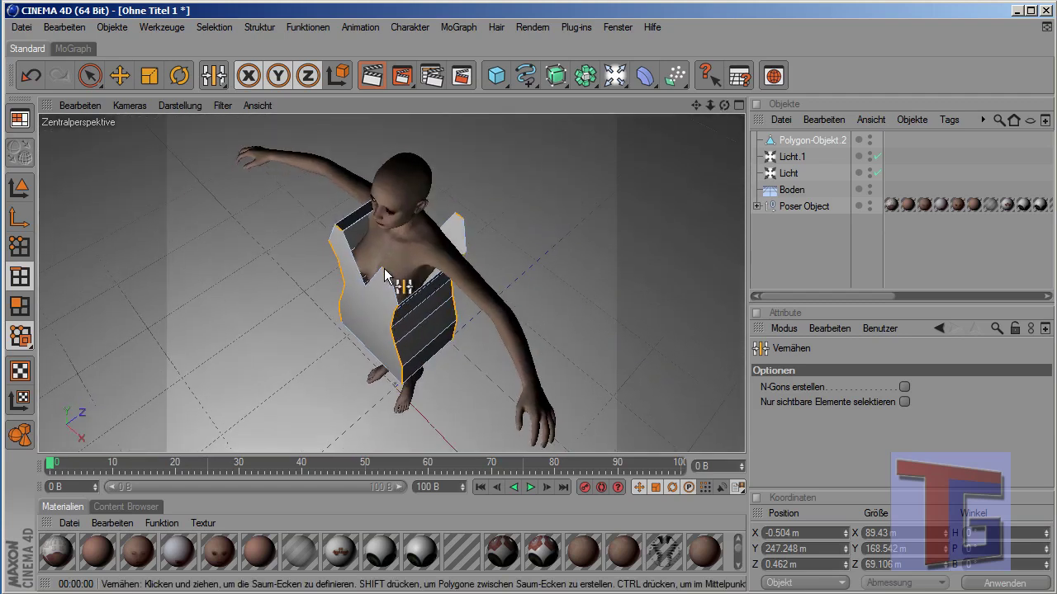
pyautogui.moveTo(385, 275); pyautogui.dragTo(477, 224)
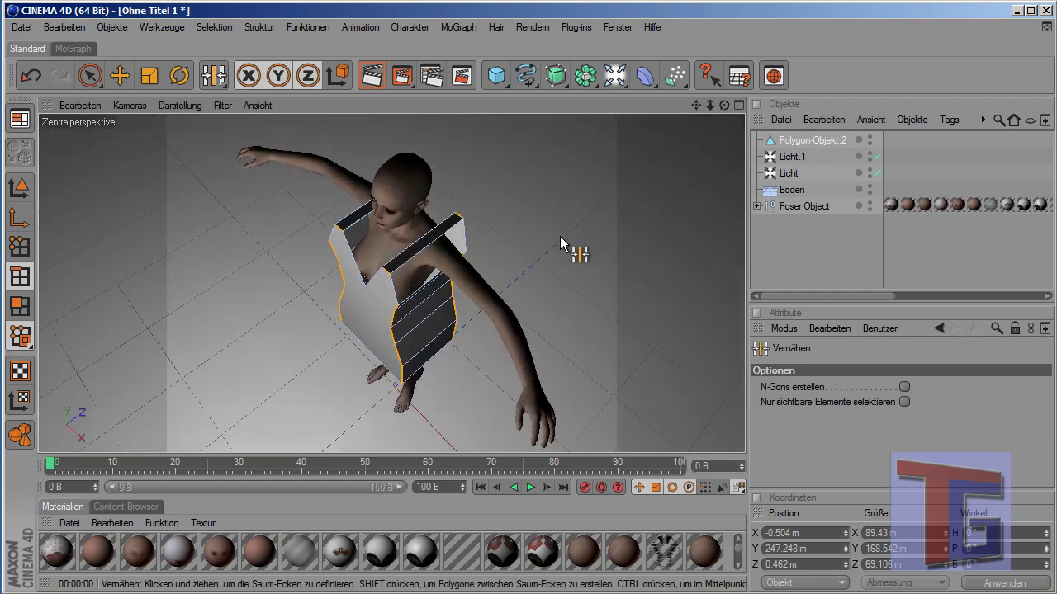
pyautogui.moveTo(724, 105)
pyautogui.mouseDown()
pyautogui.moveTo(693, 132)
pyautogui.moveTo(582, 143)
pyautogui.moveTo(740, 105)
pyautogui.mouseUp()
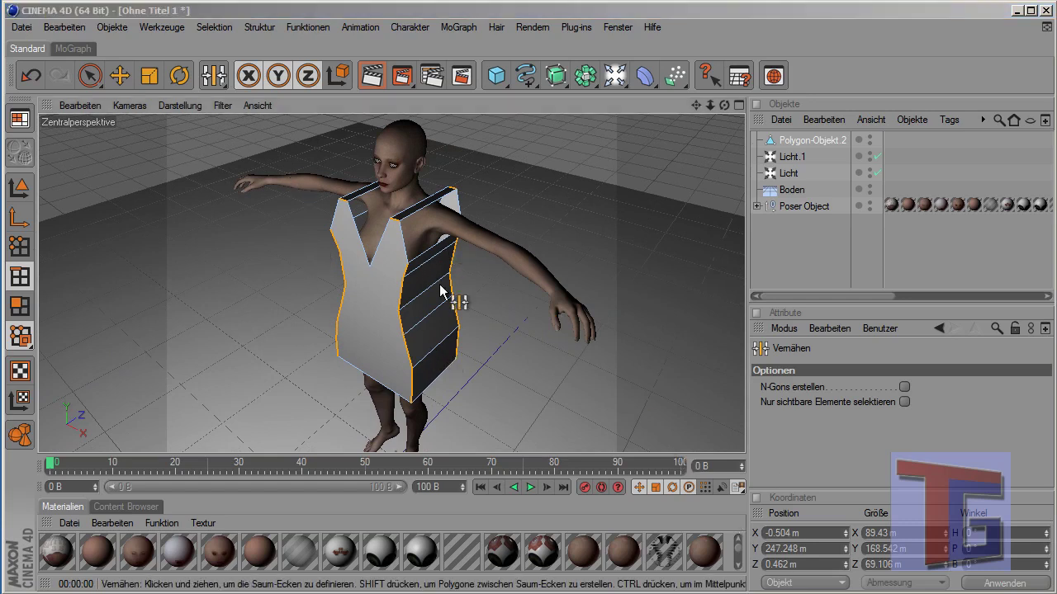
# - With Live Selection in the maximised front view, select all of Polygon-Objekt.2's polygons in Polygons mode
pyautogui.click(96, 79)
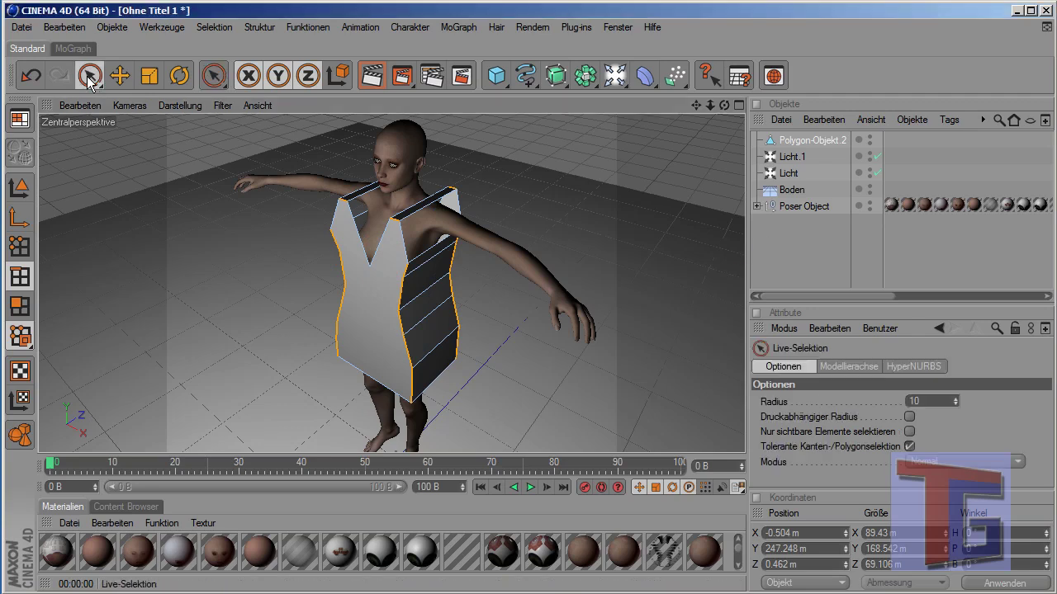
pyautogui.click(773, 233)
pyautogui.middleClick(418, 293)
pyautogui.middleClick(522, 350)
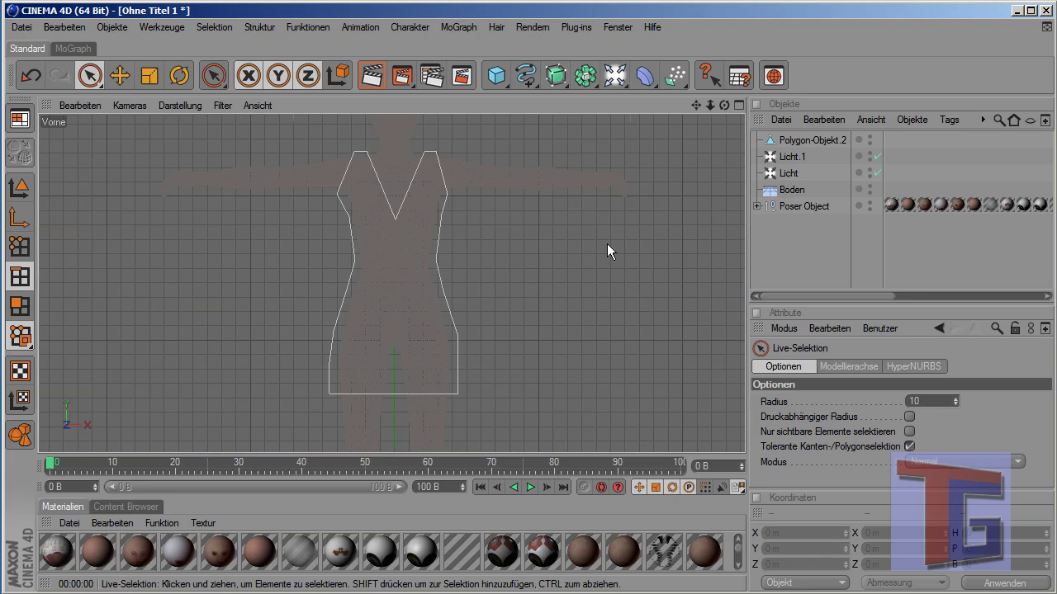
pyautogui.click(813, 140)
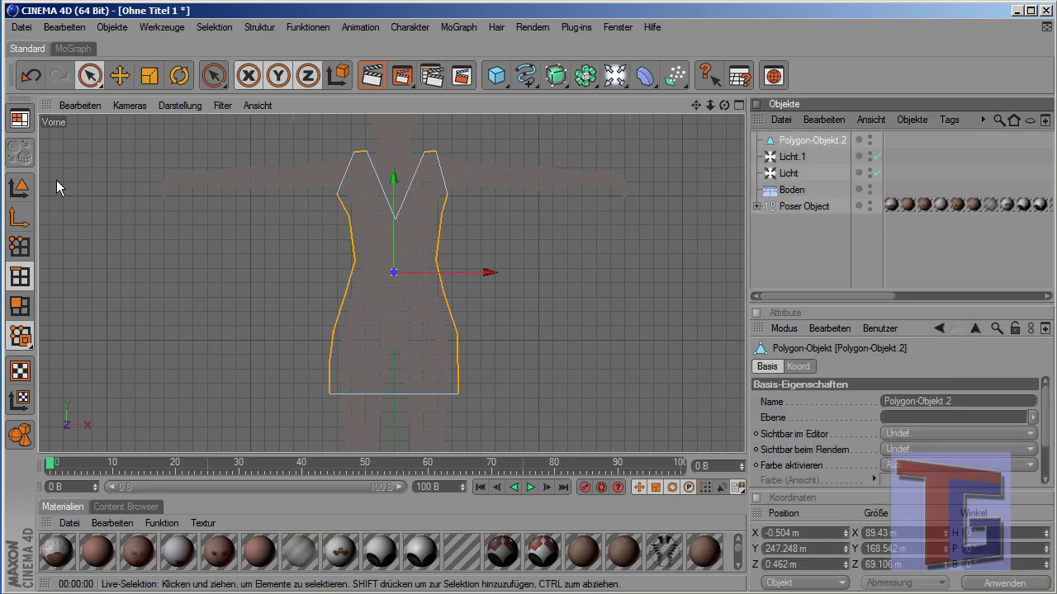
pyautogui.click(83, 220)
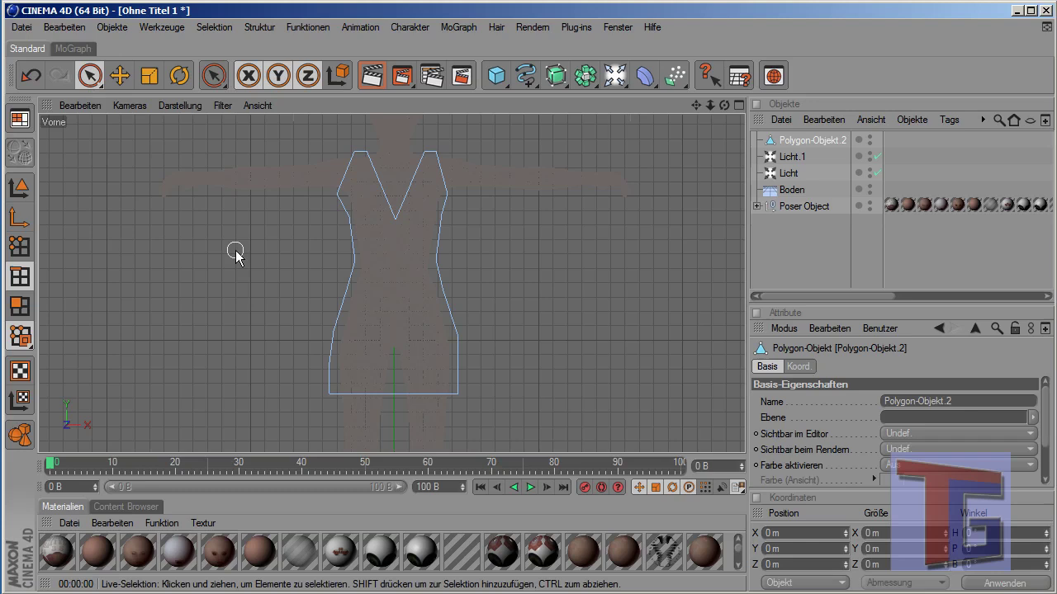
pyautogui.click(804, 143)
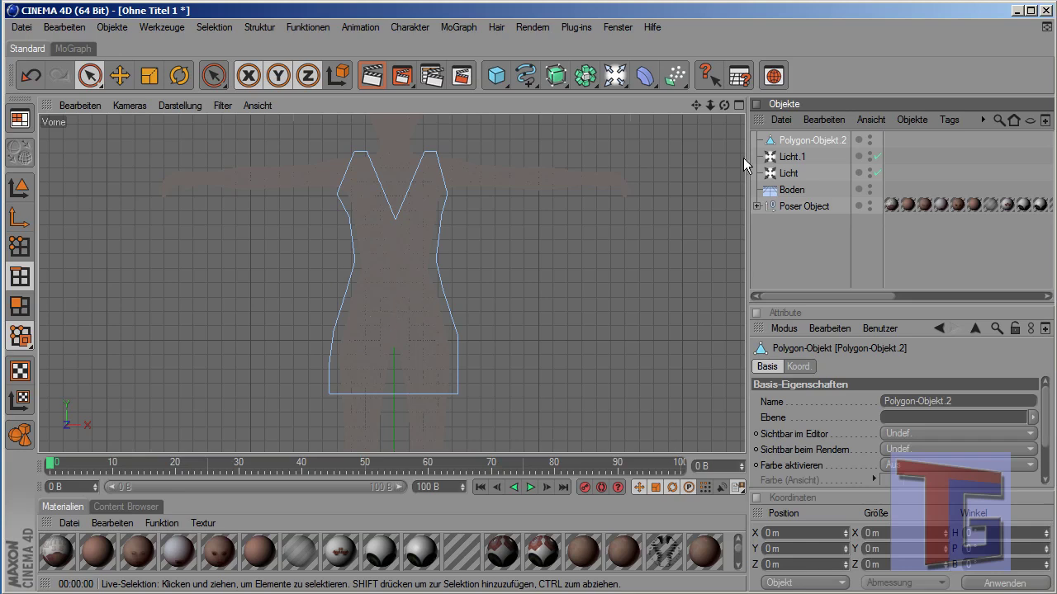
pyautogui.click(20, 306)
pyautogui.click(411, 282)
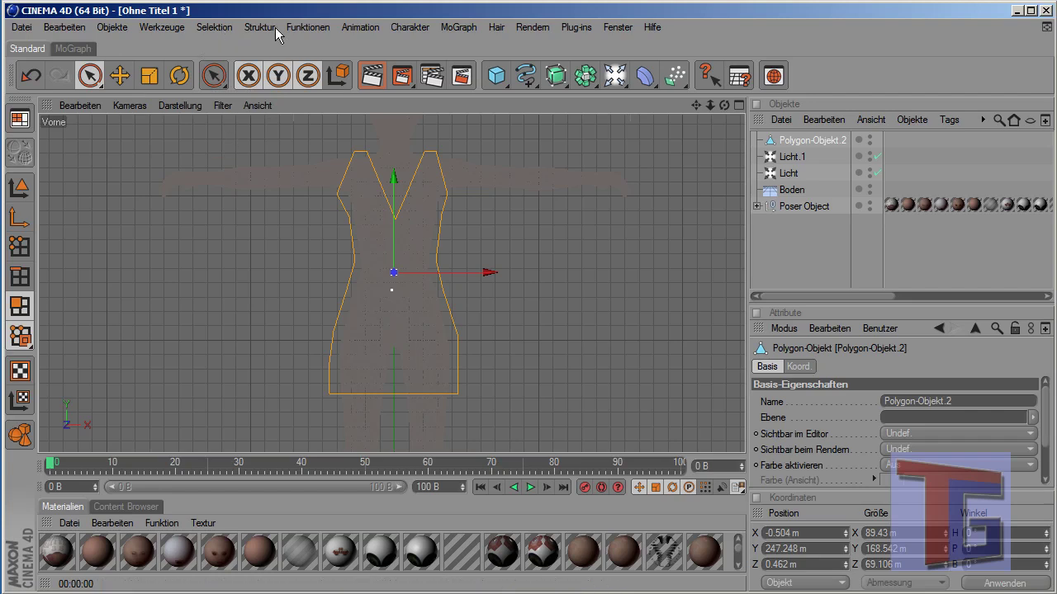
# - Subdivide the dress mesh with 2 subdivisions and return to the four-view layout
pyautogui.click(310, 30)
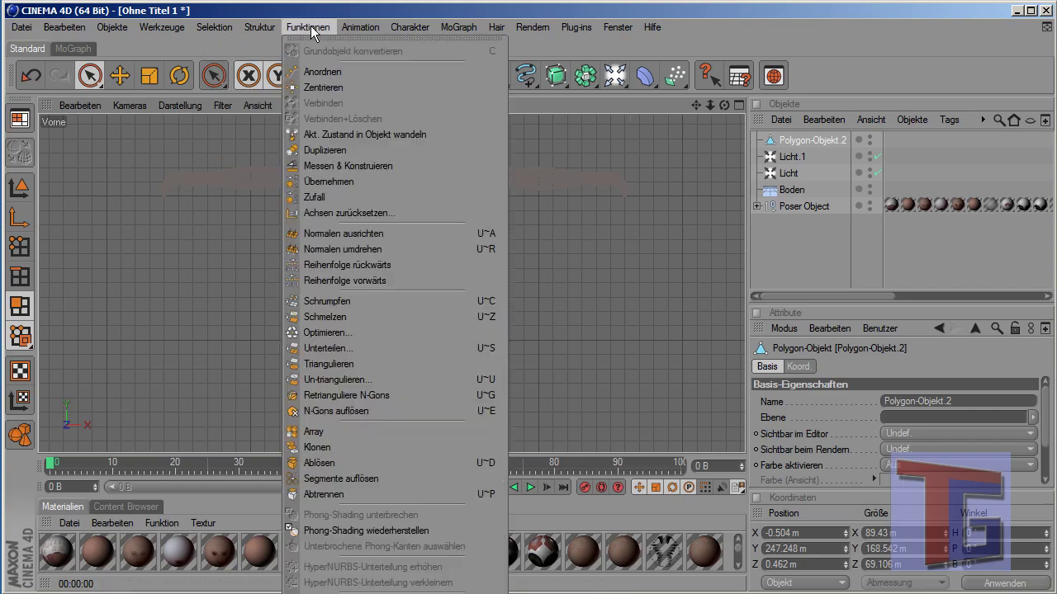
pyautogui.click(331, 348)
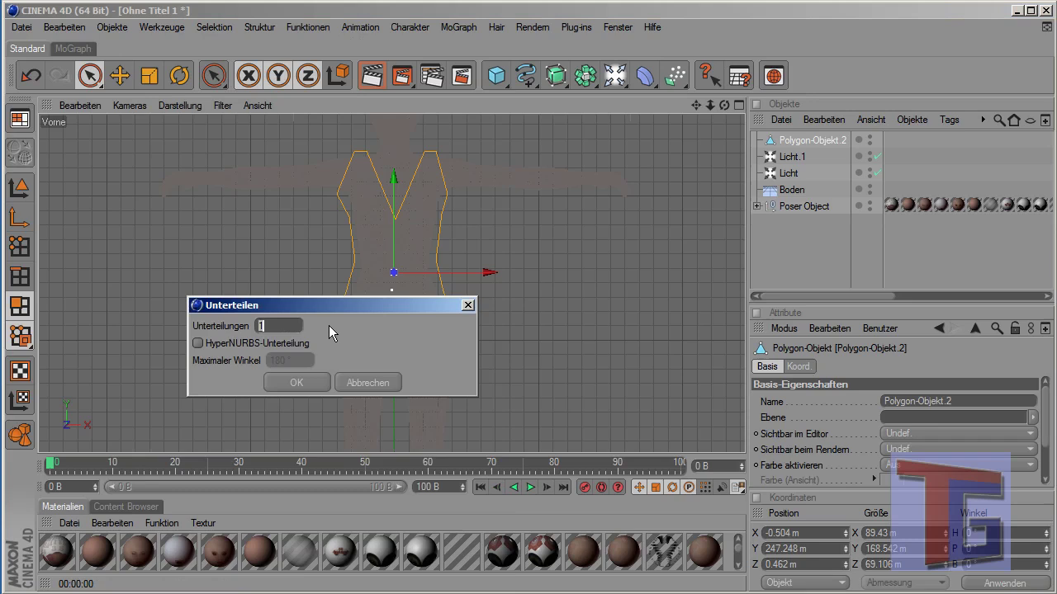
pyautogui.write('2')
pyautogui.click(296, 382)
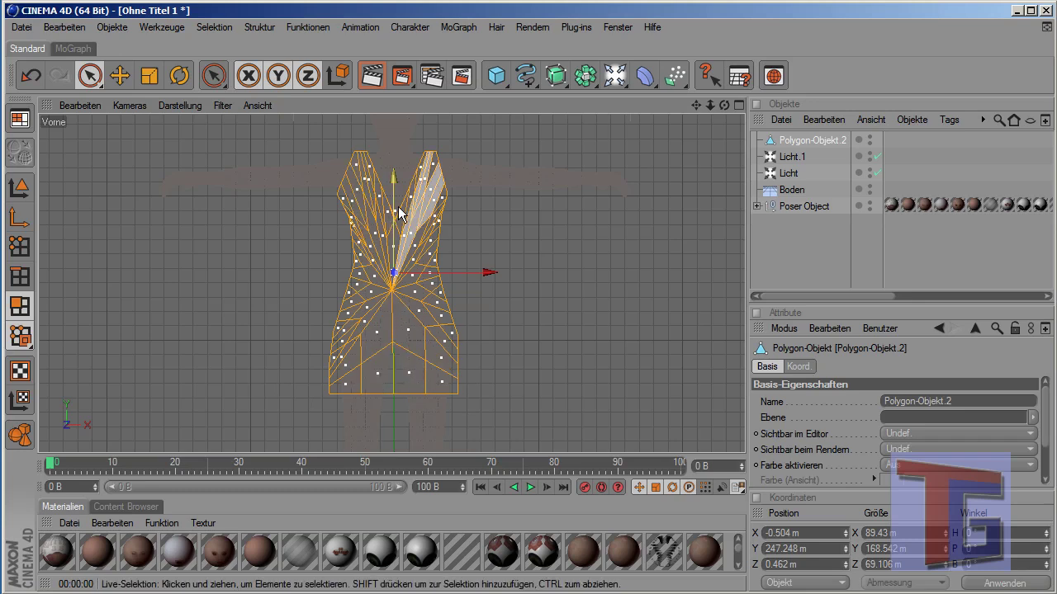
pyautogui.middleClick(619, 189)
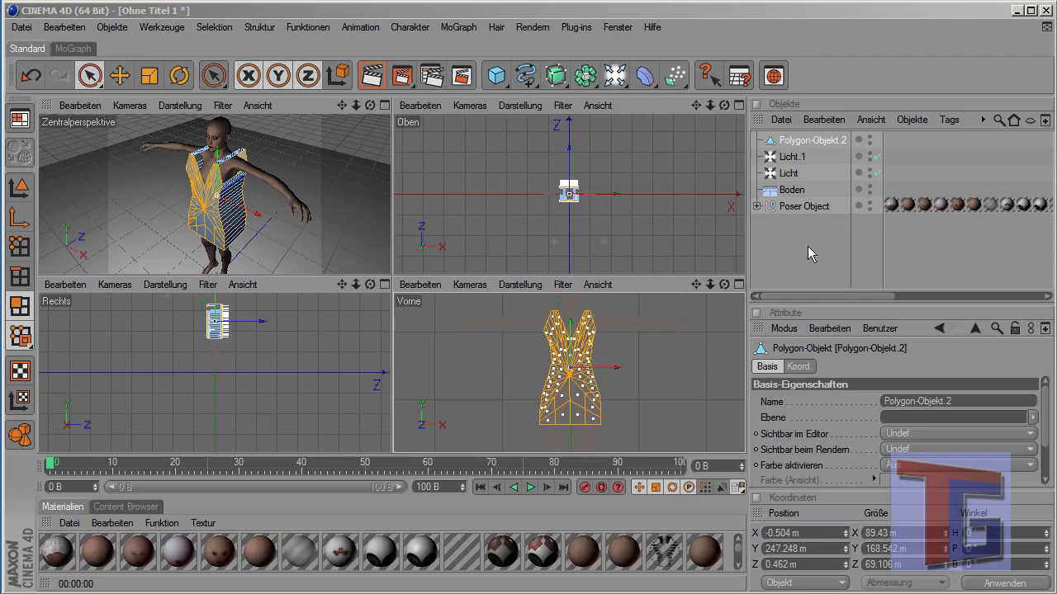
# - Maximise the perspective view and render a preview to check the dress
pyautogui.click(779, 242)
pyautogui.middleClick(216, 216)
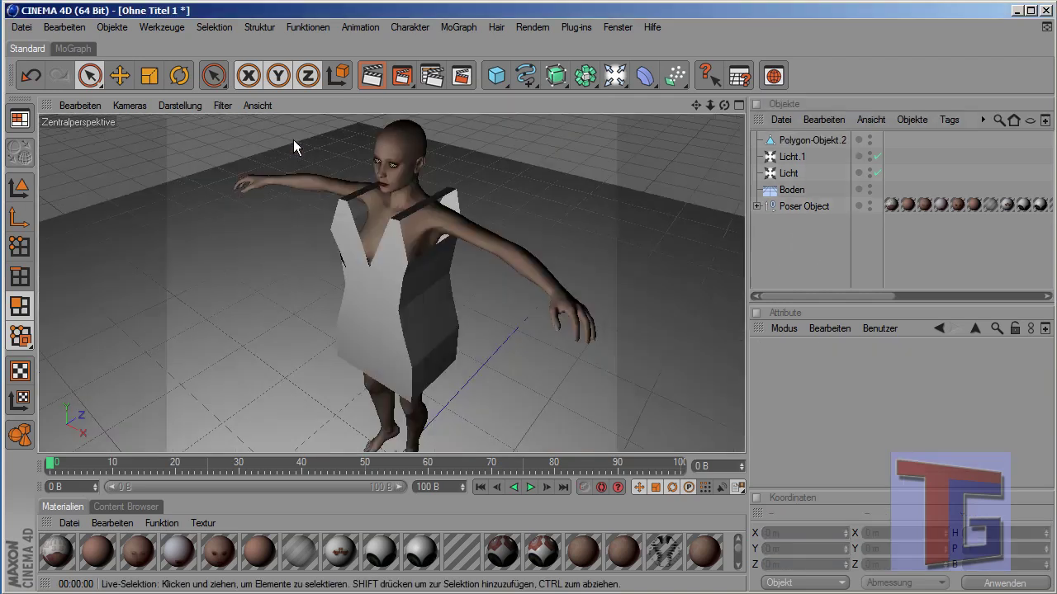
pyautogui.click(370, 77)
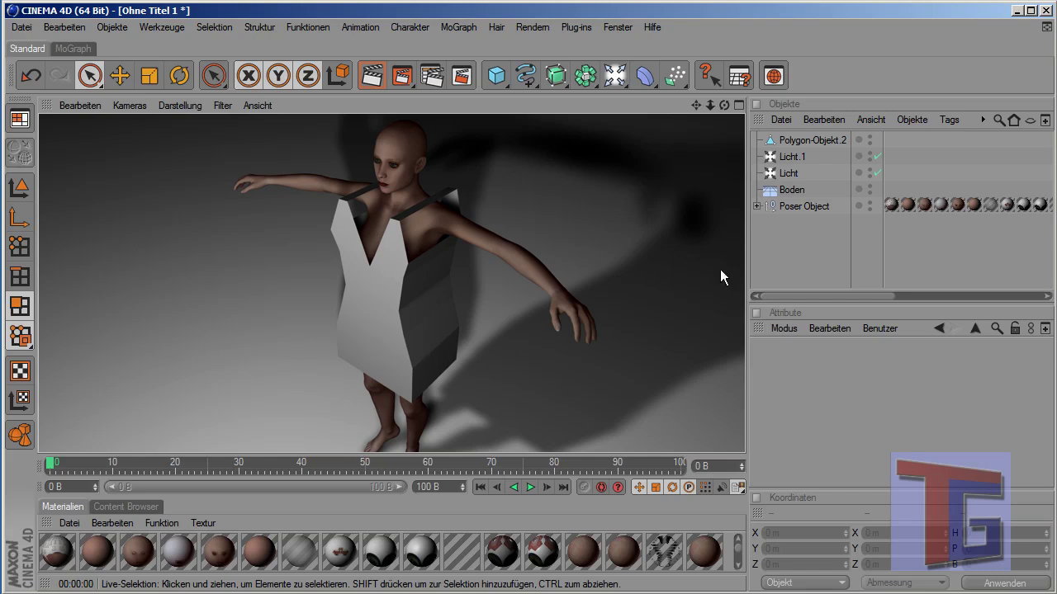
pyautogui.click(799, 234)
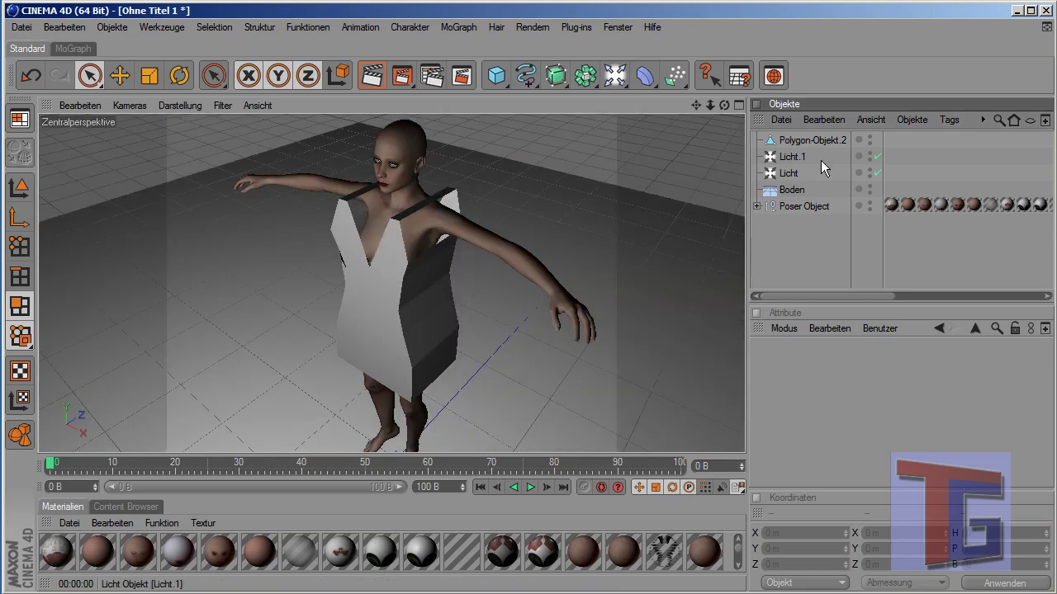
# - Add a Clothilde Kollision tag to Poser Object, with collision on at 20% Federung and Reibung
pyautogui.click(794, 207)
pyautogui.rightClick(805, 206)
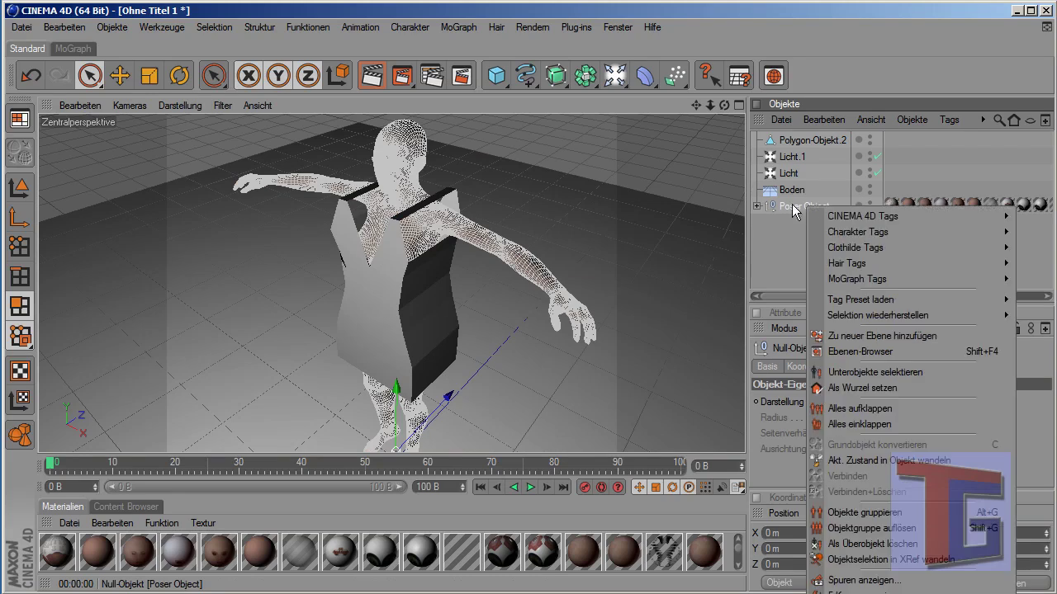
pyautogui.click(786, 240)
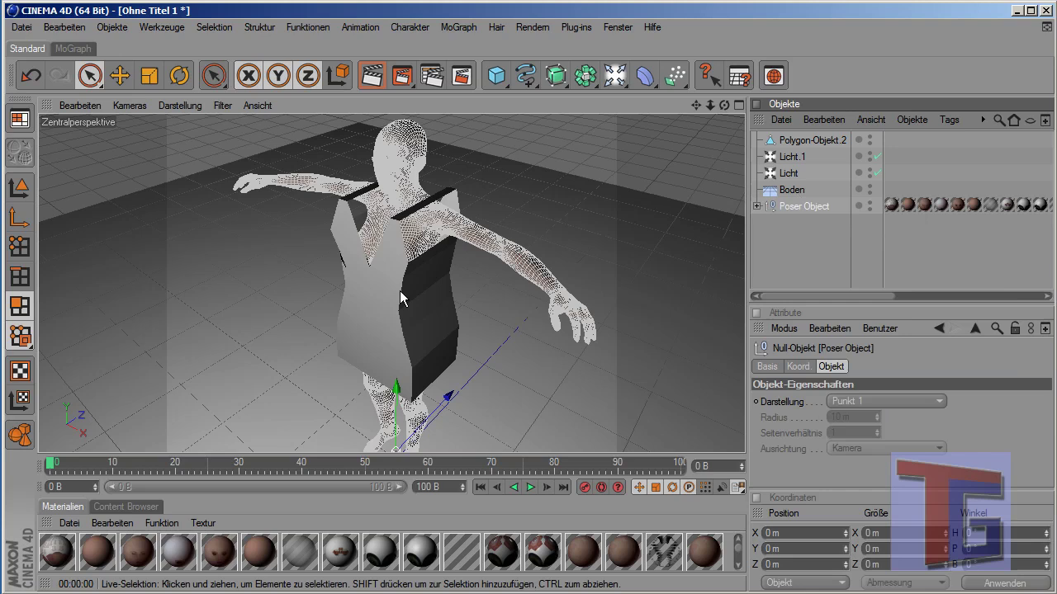
pyautogui.click(796, 248)
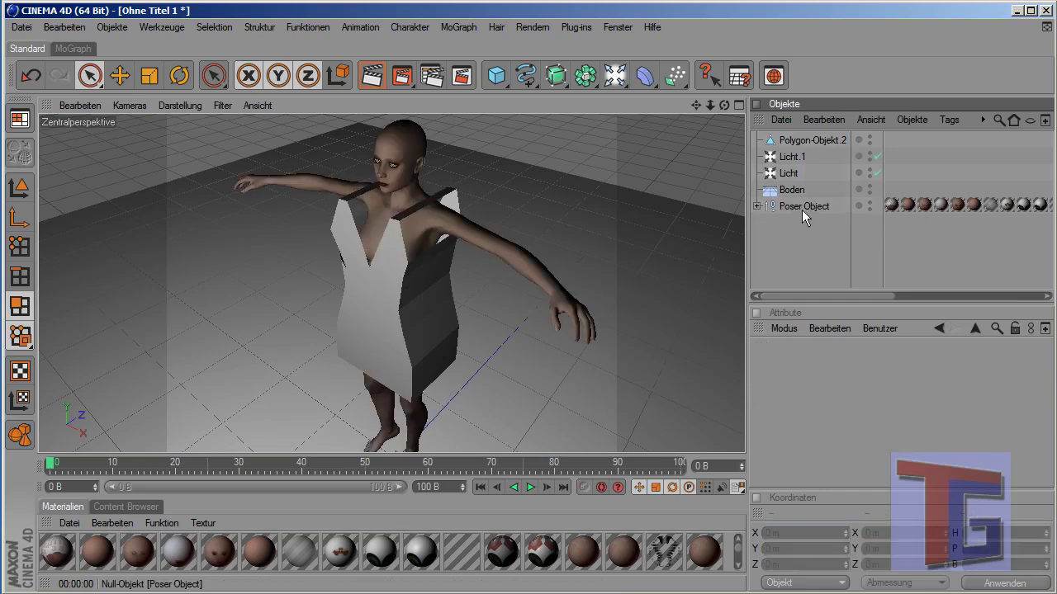
pyautogui.click(793, 204)
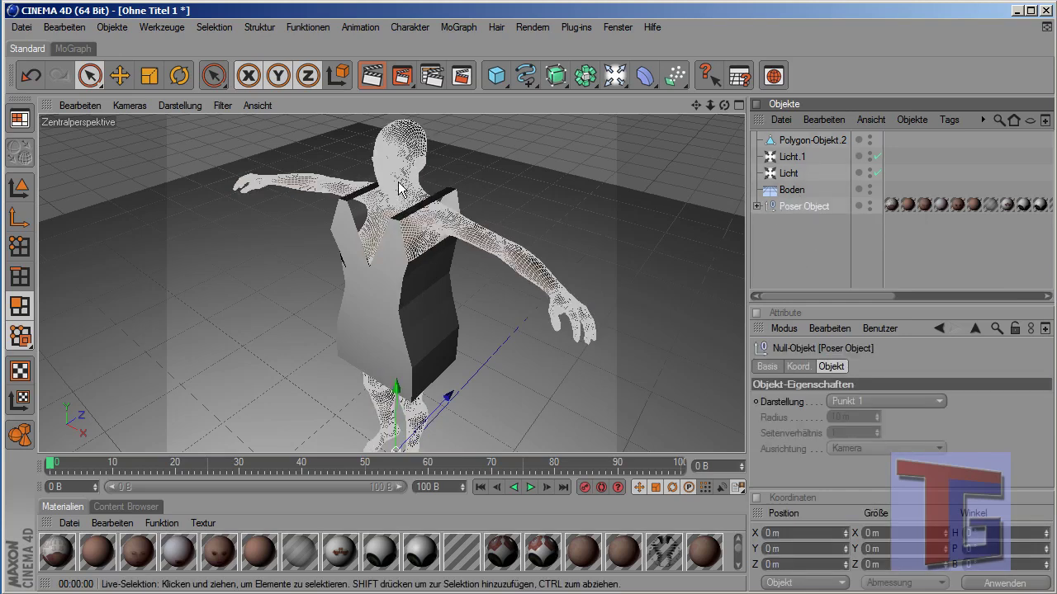
pyautogui.rightClick(796, 204)
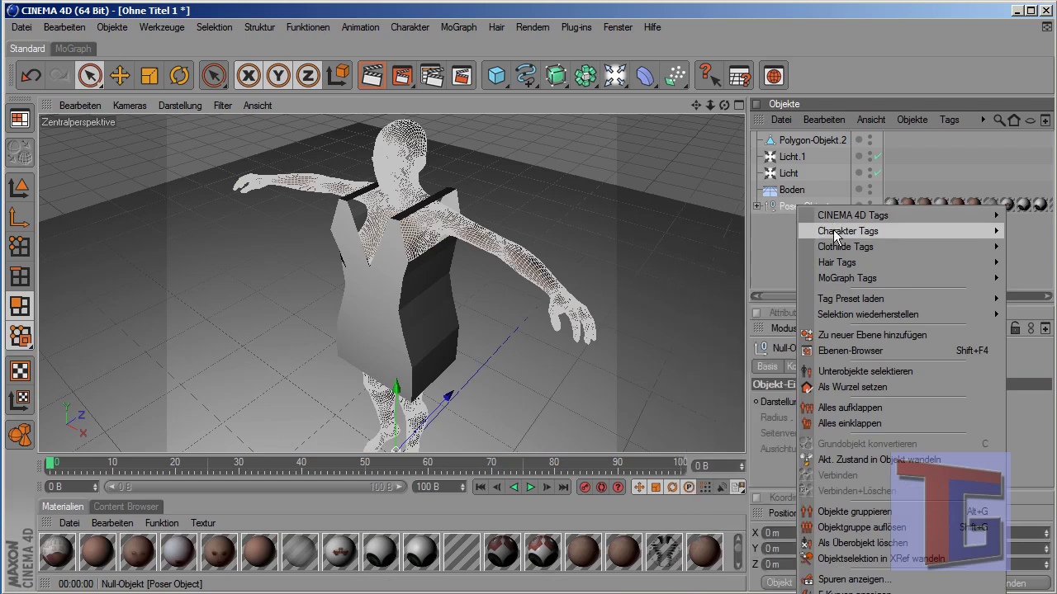
pyautogui.moveTo(844, 265)
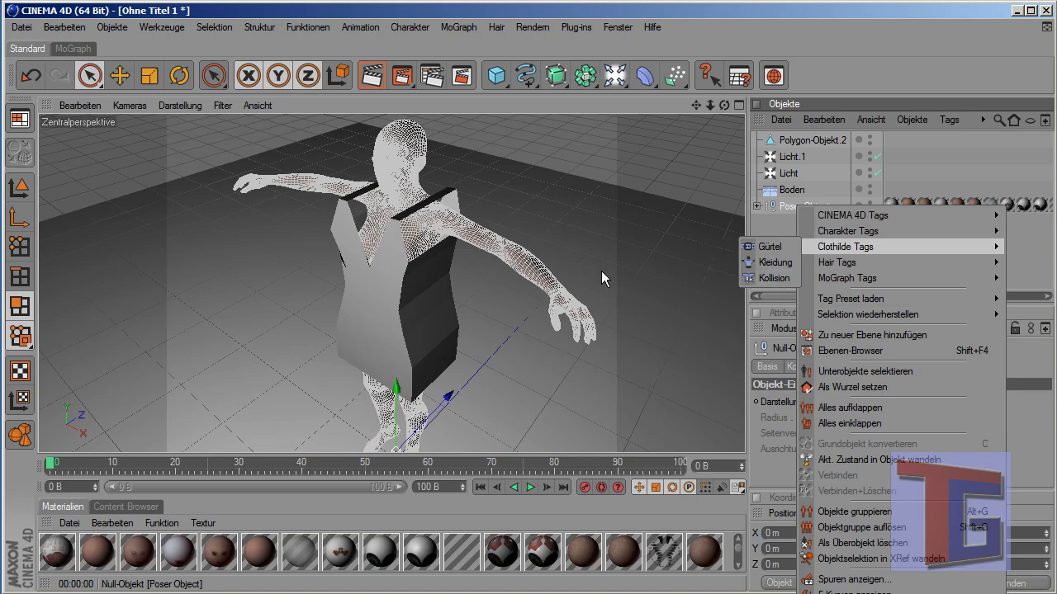
pyautogui.click(769, 278)
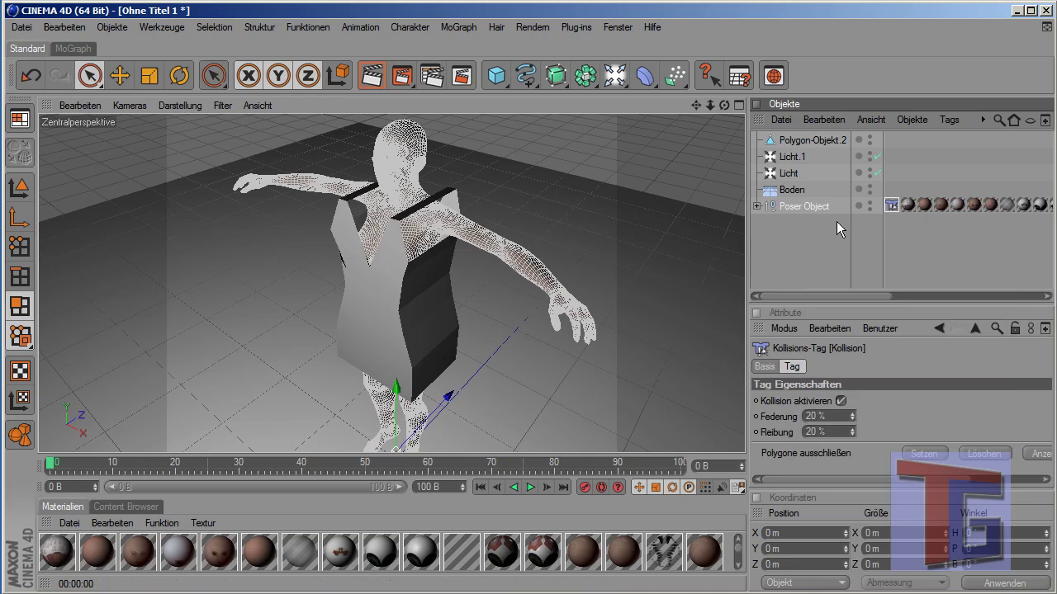
# - Add a Clothilde Kleidung cloth tag to Polygon-Objekt.2
pyautogui.click(804, 141)
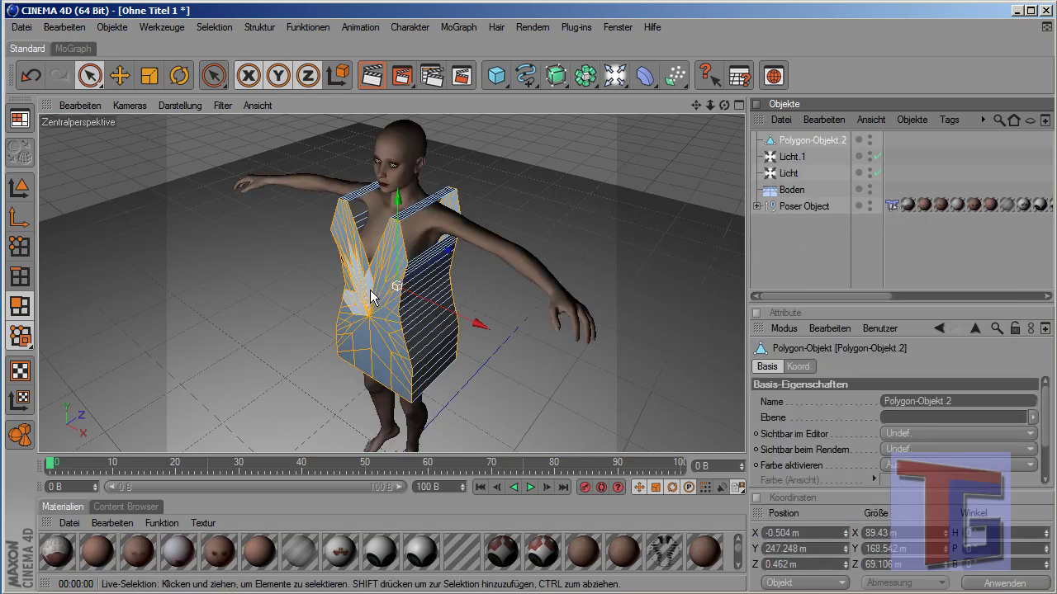
pyautogui.rightClick(793, 140)
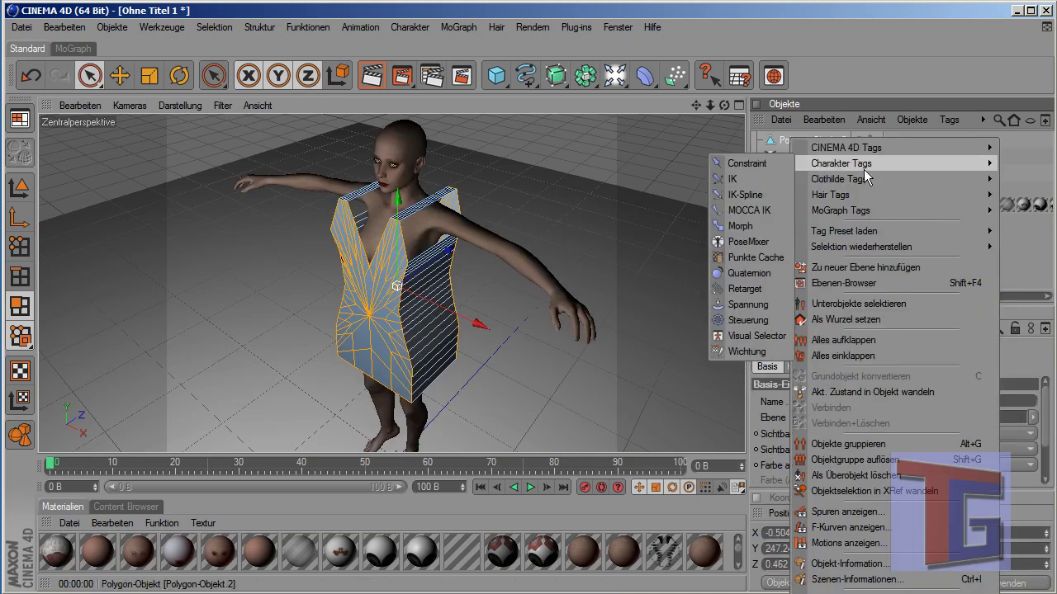
pyautogui.moveTo(864, 201)
pyautogui.moveTo(838, 183)
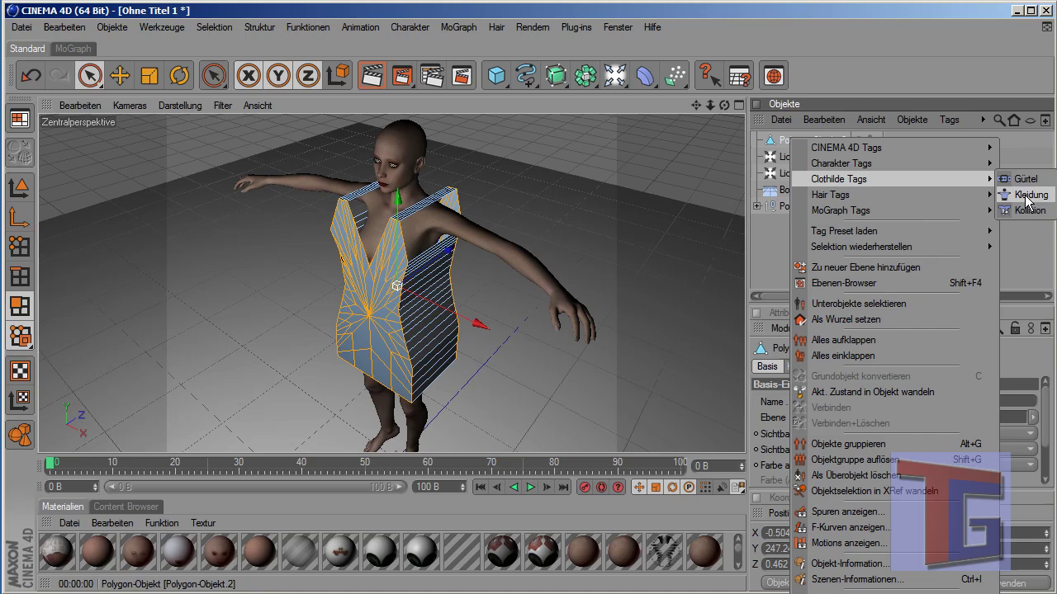
pyautogui.click(1012, 196)
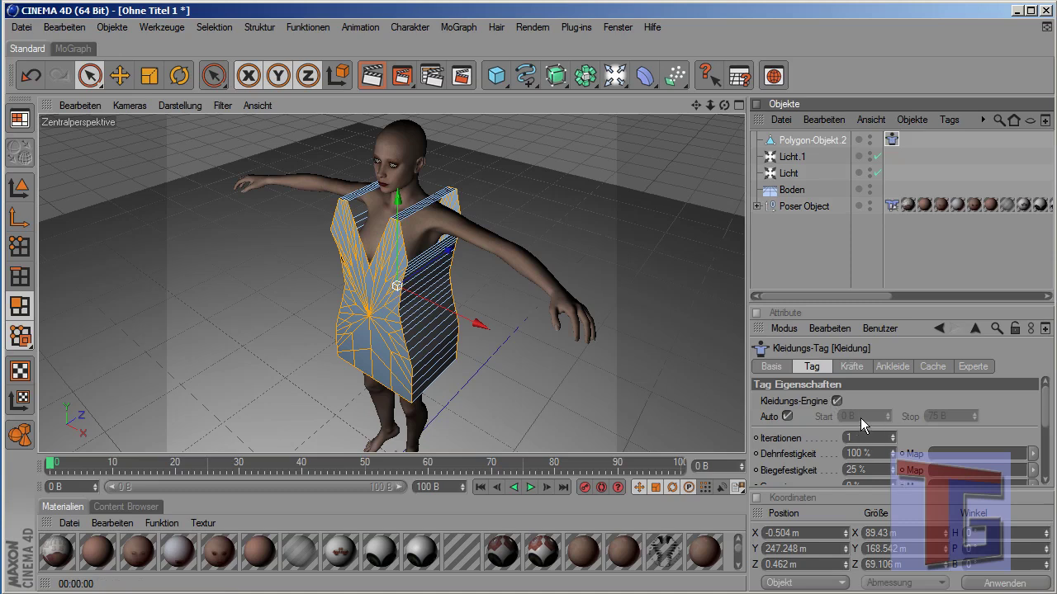
# - Show the cloth tag's Ankleide settings, with Dress-O-matic at 20 steps and 10 m width
pyautogui.moveTo(1047, 415); pyautogui.dragTo(989, 399)
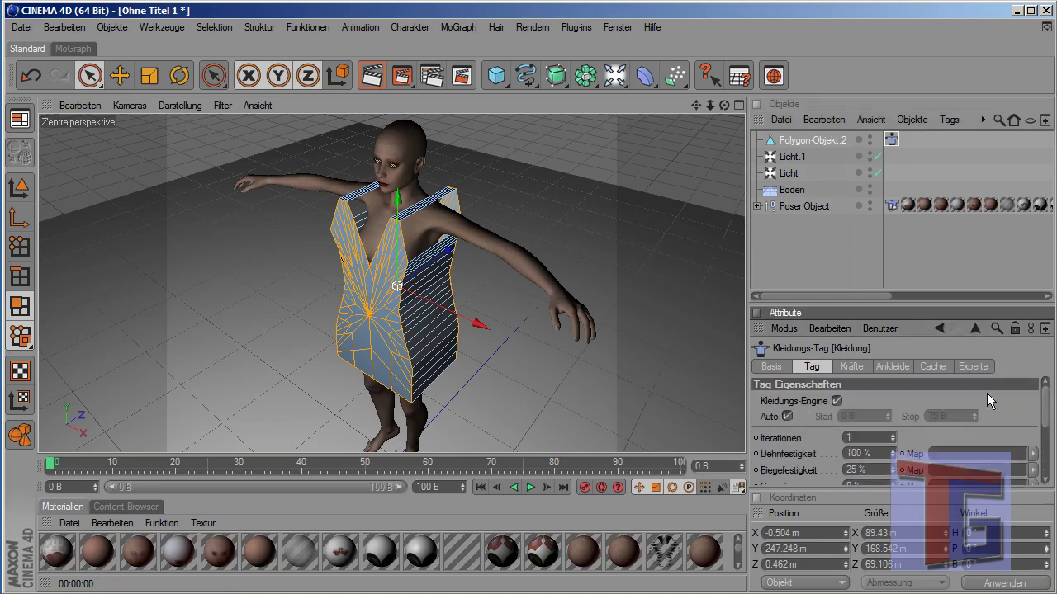
pyautogui.click(861, 366)
pyautogui.click(891, 366)
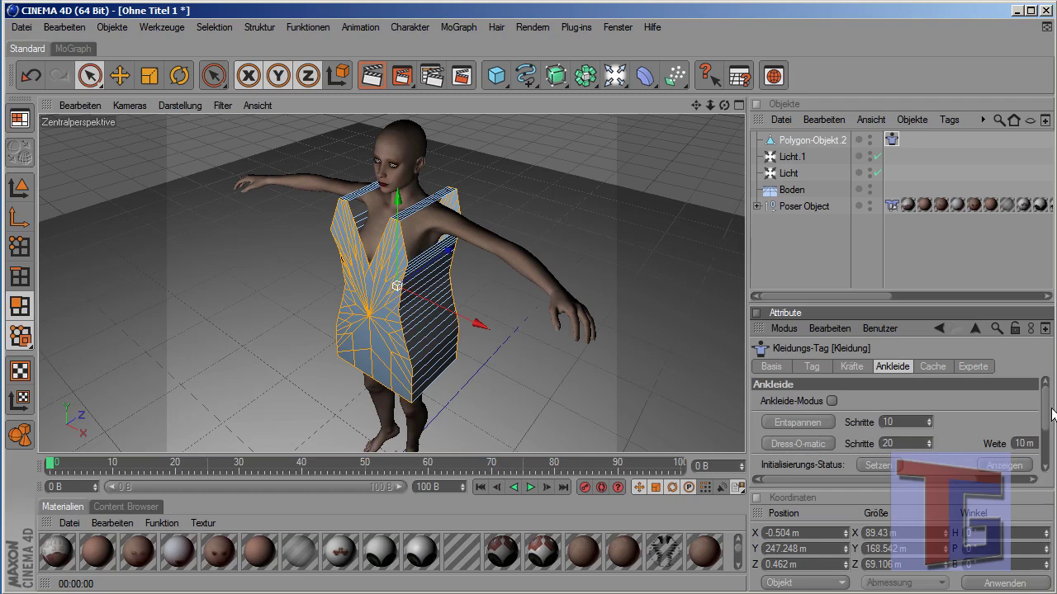
pyautogui.moveTo(1046, 406); pyautogui.dragTo(1048, 446)
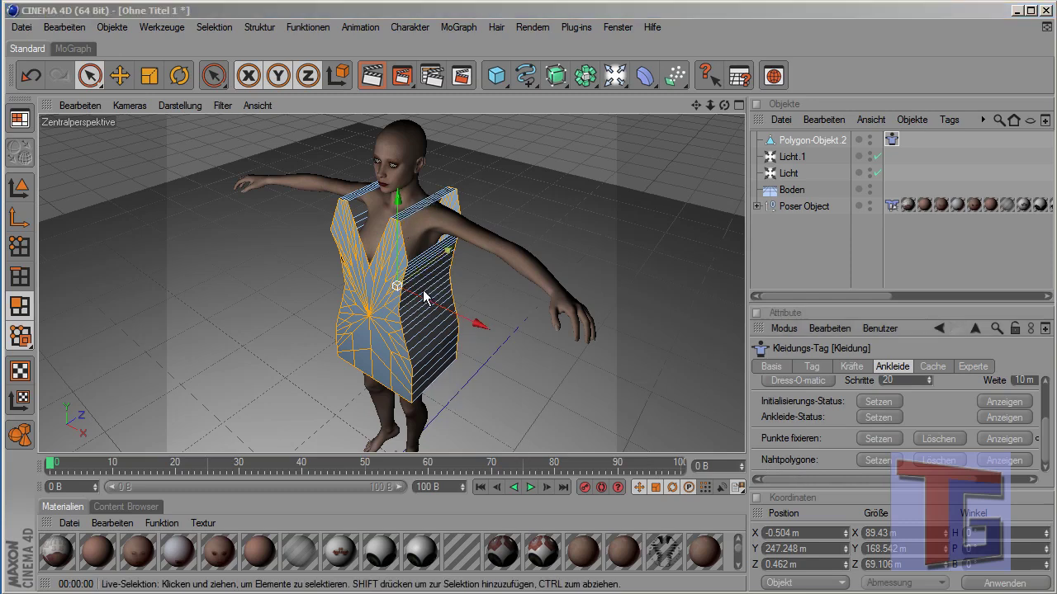
# - In the maximised Rechts view, paint-select the dress's narrow side polygons, then check them in perspective
pyautogui.middleClick(482, 295)
pyautogui.middleClick(246, 352)
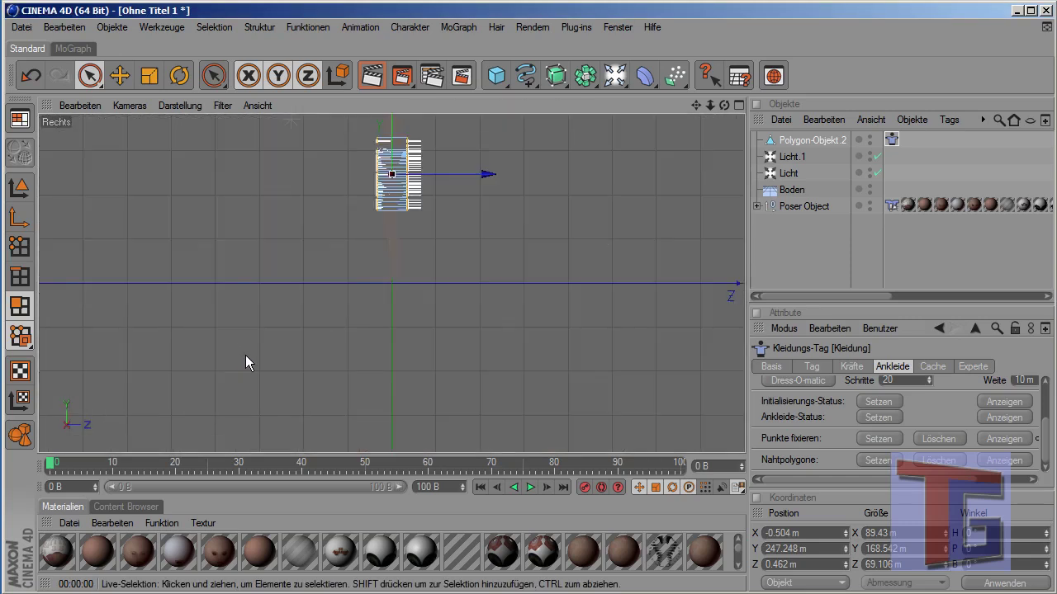
pyautogui.click(20, 305)
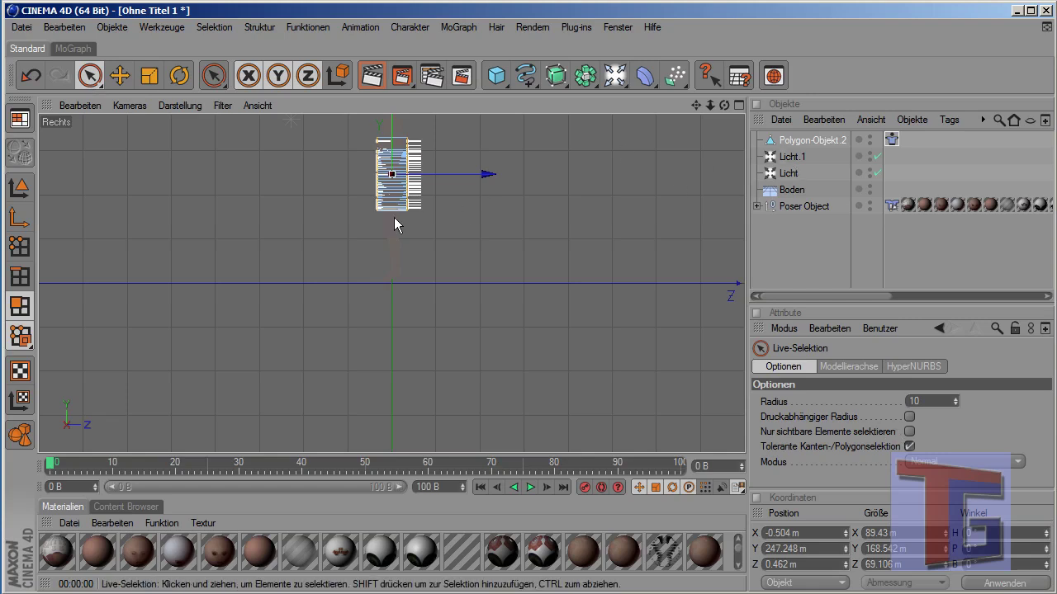
pyautogui.moveTo(391, 225); pyautogui.dragTo(394, 141)
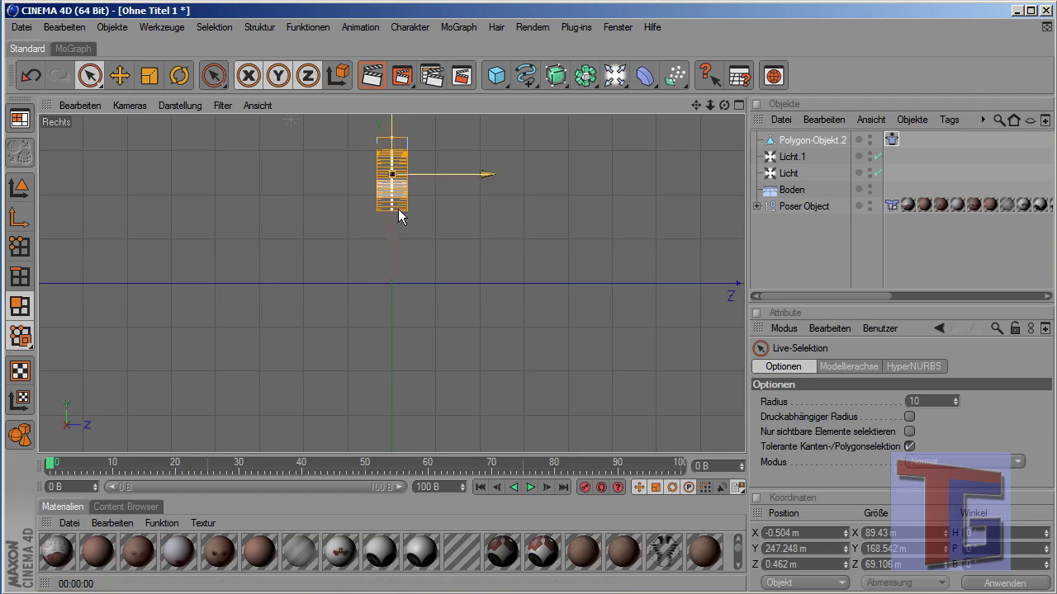
pyautogui.middleClick(425, 279)
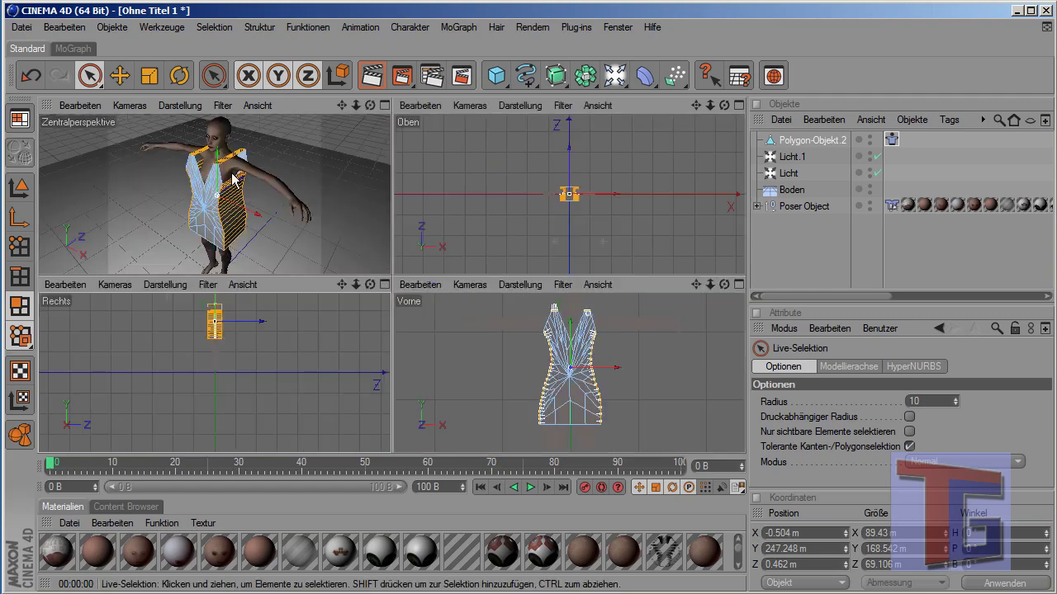
pyautogui.middleClick(336, 173)
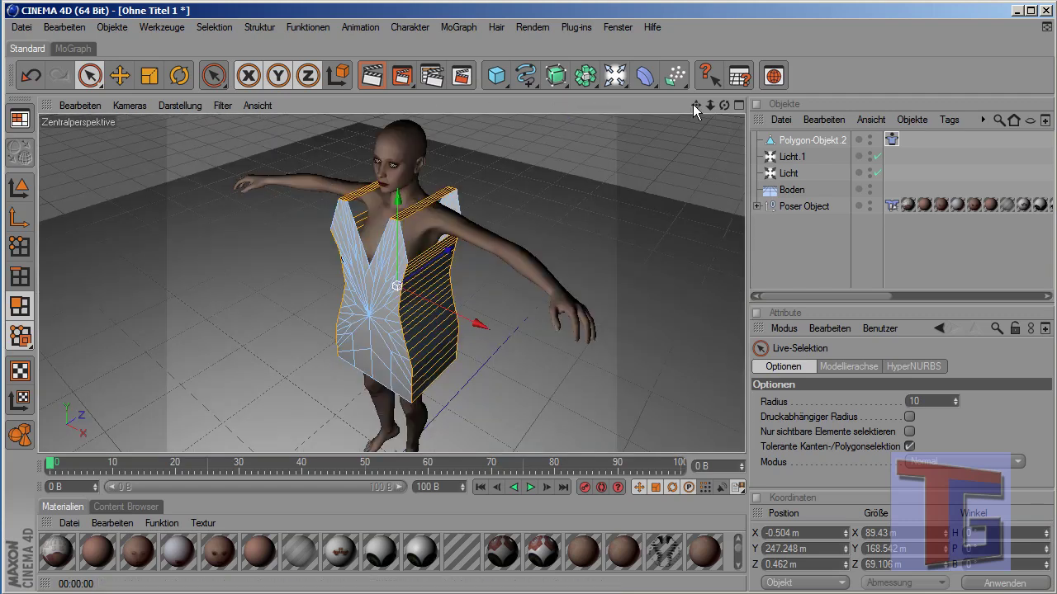
pyautogui.moveTo(723, 104); pyautogui.dragTo(690, 106)
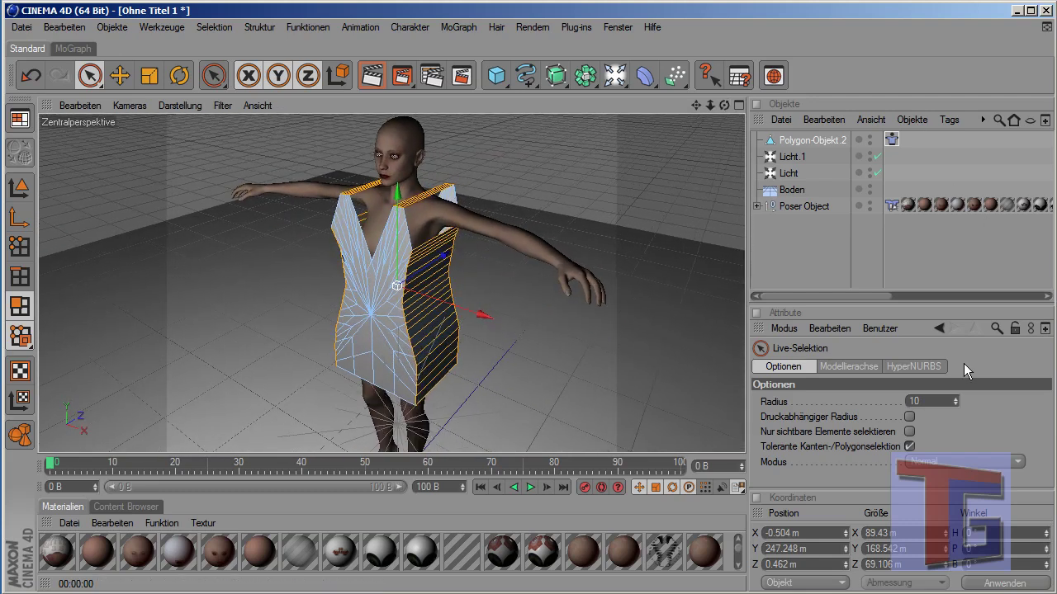
# - In the Kleidung tag, mark the selected side polygons as seams and set Dress-O-matic steps to 30
pyautogui.click(891, 140)
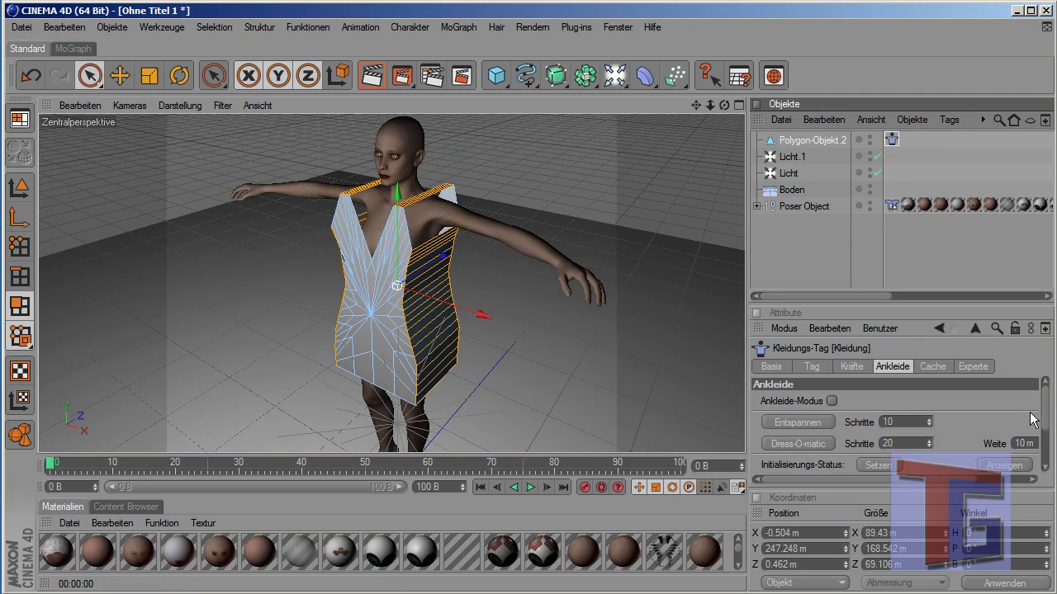
pyautogui.moveTo(1045, 397); pyautogui.dragTo(1047, 437)
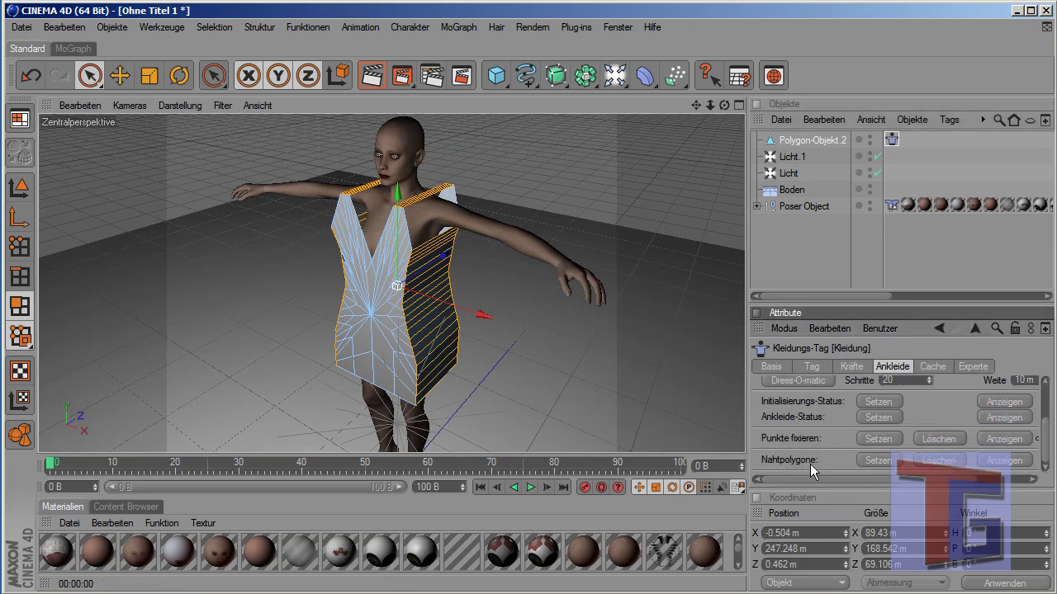
pyautogui.click(878, 460)
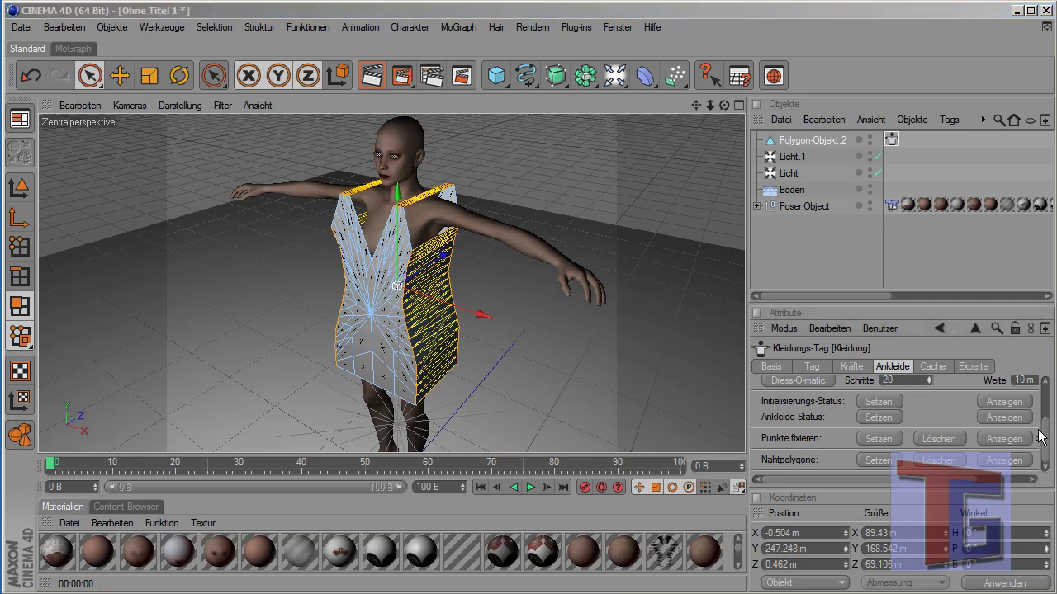
pyautogui.scroll(3, 991, 441)
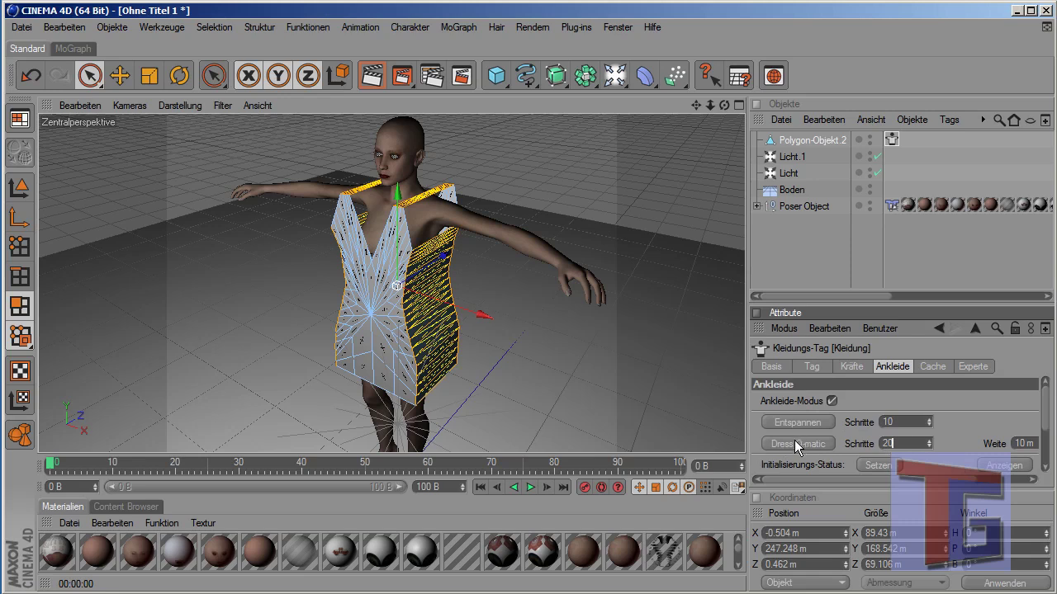
pyautogui.press('Return')
pyautogui.write('30')
pyautogui.click(1016, 444)
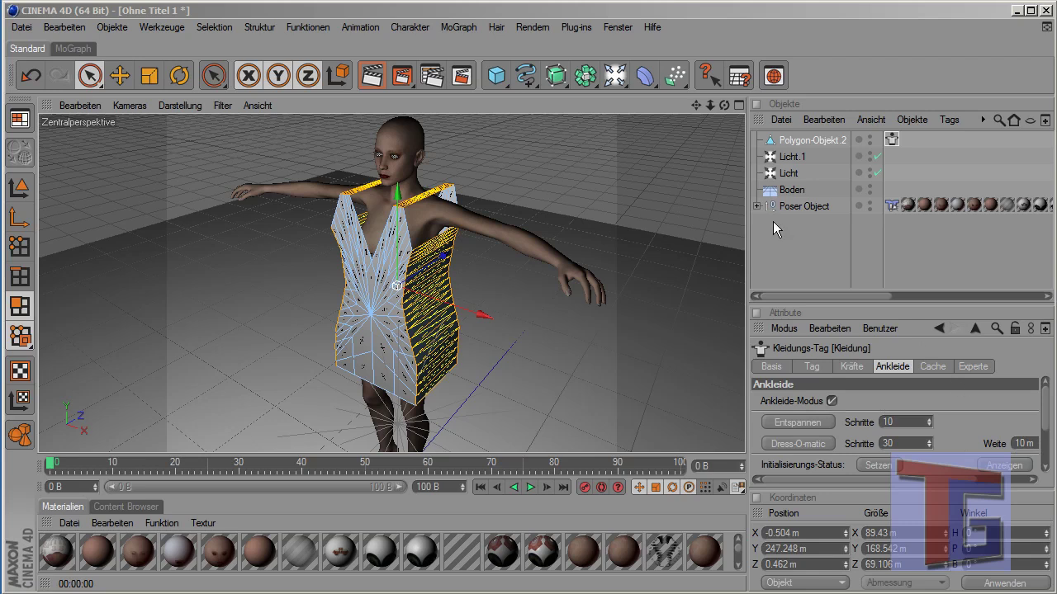
pyautogui.click(792, 247)
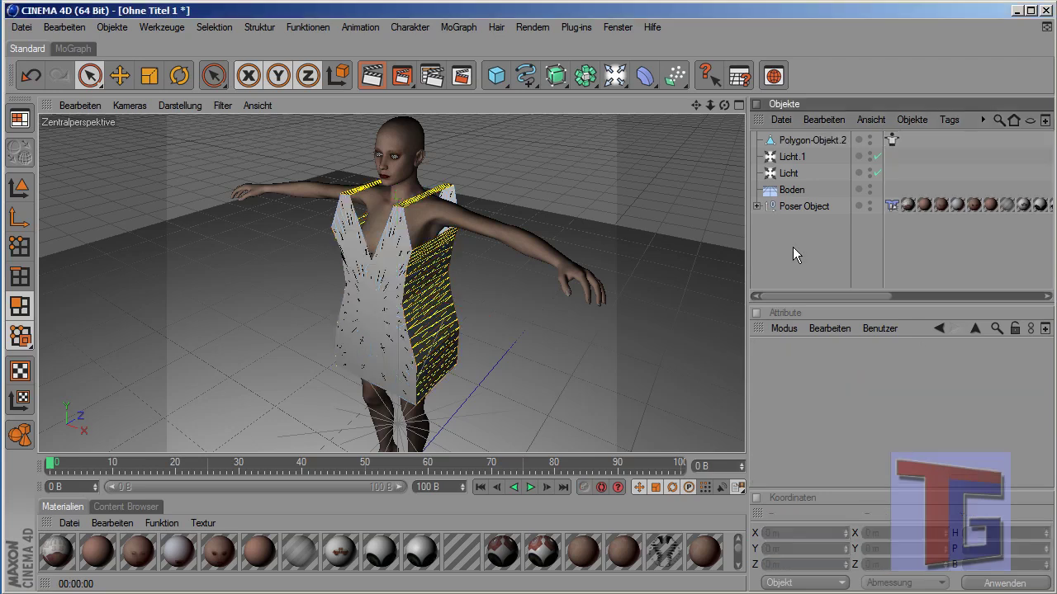
pyautogui.click(890, 142)
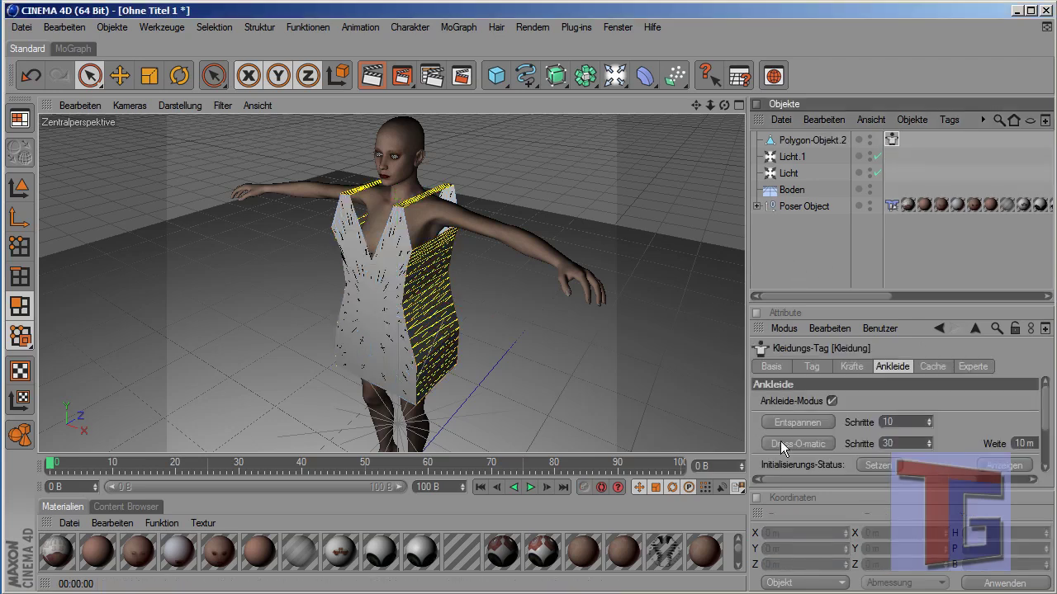
# - Run Dress-O-matic so the dress's side seams pull it close around the Poser figure
pyautogui.click(813, 444)
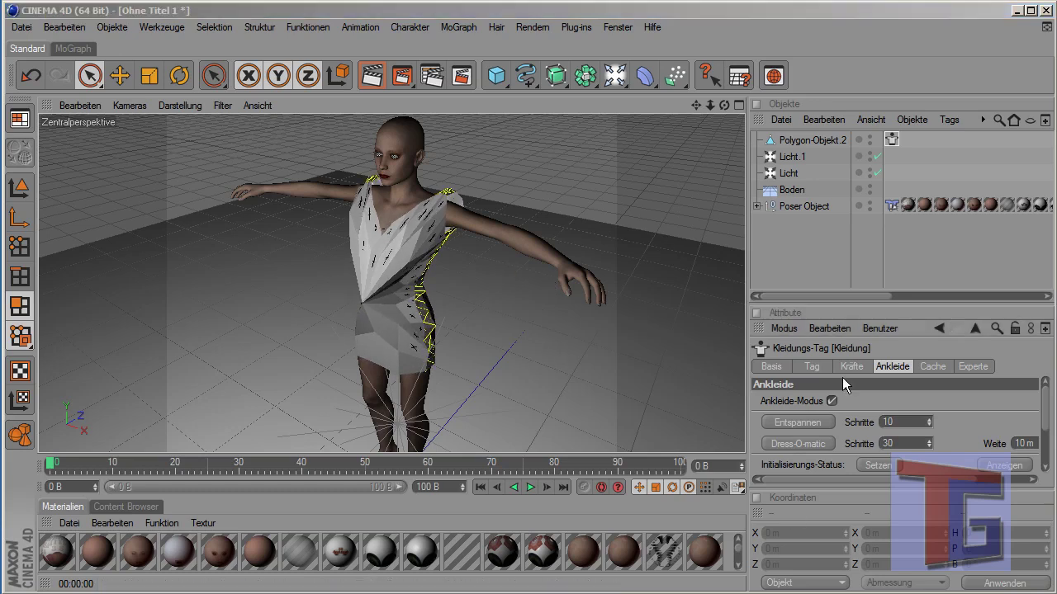
pyautogui.click(805, 260)
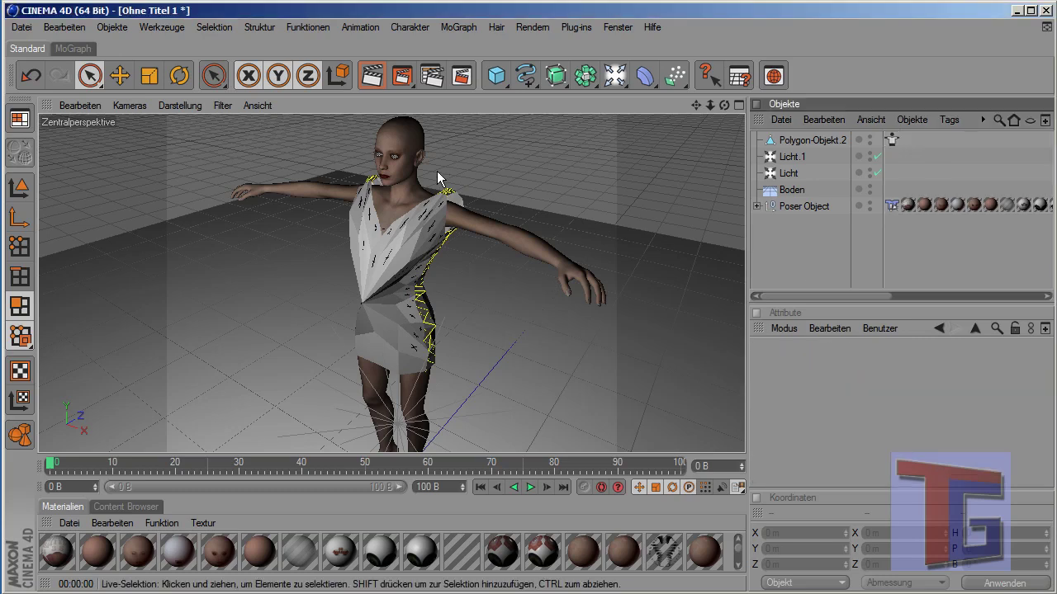
pyautogui.click(369, 76)
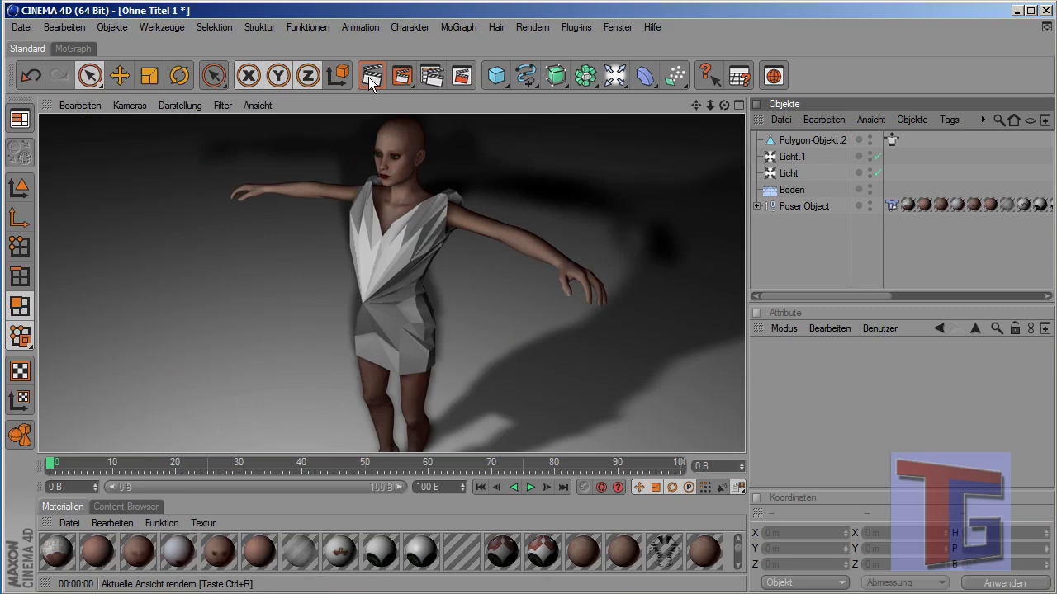
pyautogui.click(811, 247)
pyautogui.moveTo(710, 105); pyautogui.dragTo(673, 213)
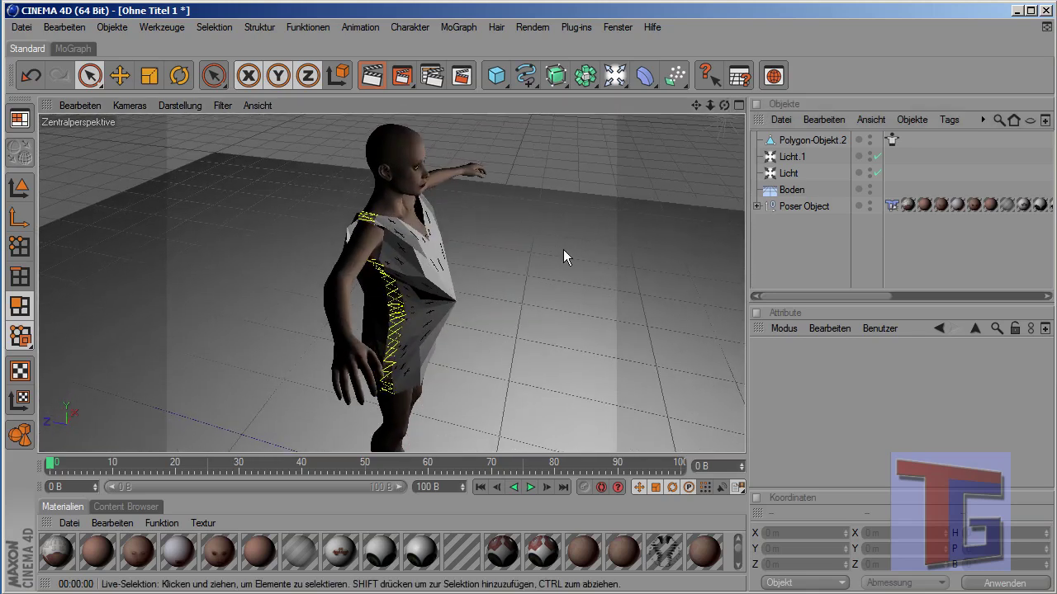
pyautogui.moveTo(720, 105)
pyautogui.mouseDown()
pyautogui.moveTo(664, 110)
pyautogui.moveTo(720, 107)
pyautogui.moveTo(715, 126)
pyautogui.mouseUp()
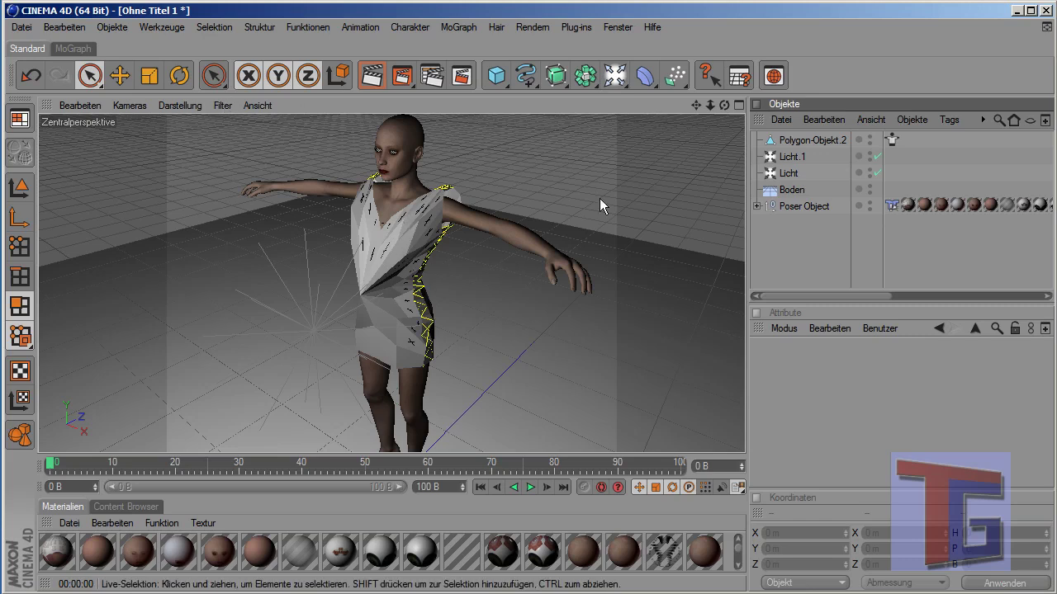
# - Nest Polygon-Objekt.2 under a new HyperNURBS and render a preview of the smoothed dress
pyautogui.moveTo(555, 75); pyautogui.dragTo(611, 90)
pyautogui.moveTo(793, 155); pyautogui.dragTo(802, 143)
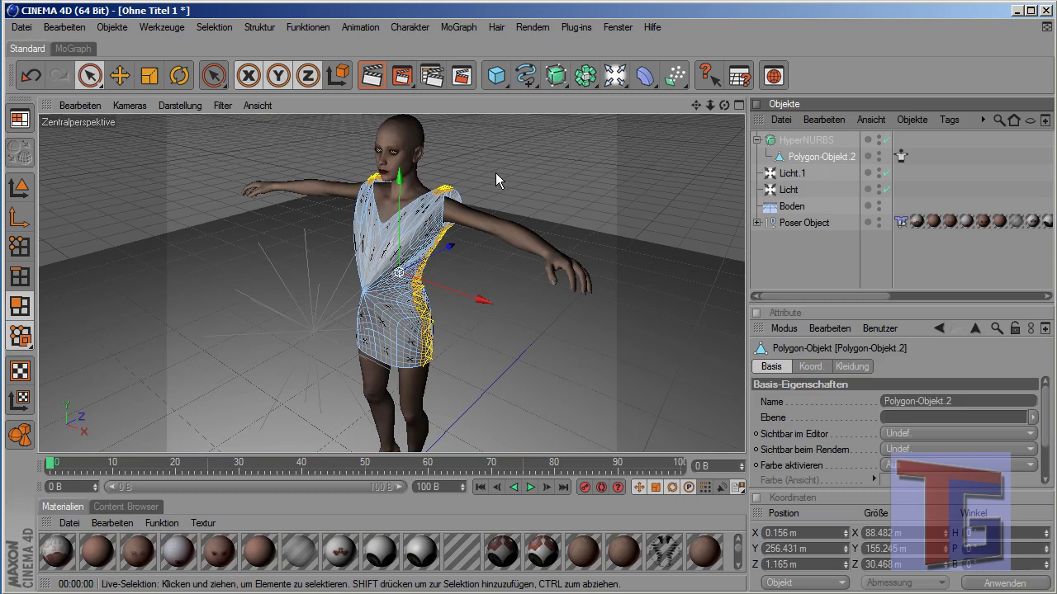
pyautogui.middleClick(635, 171)
pyautogui.middleClick(250, 175)
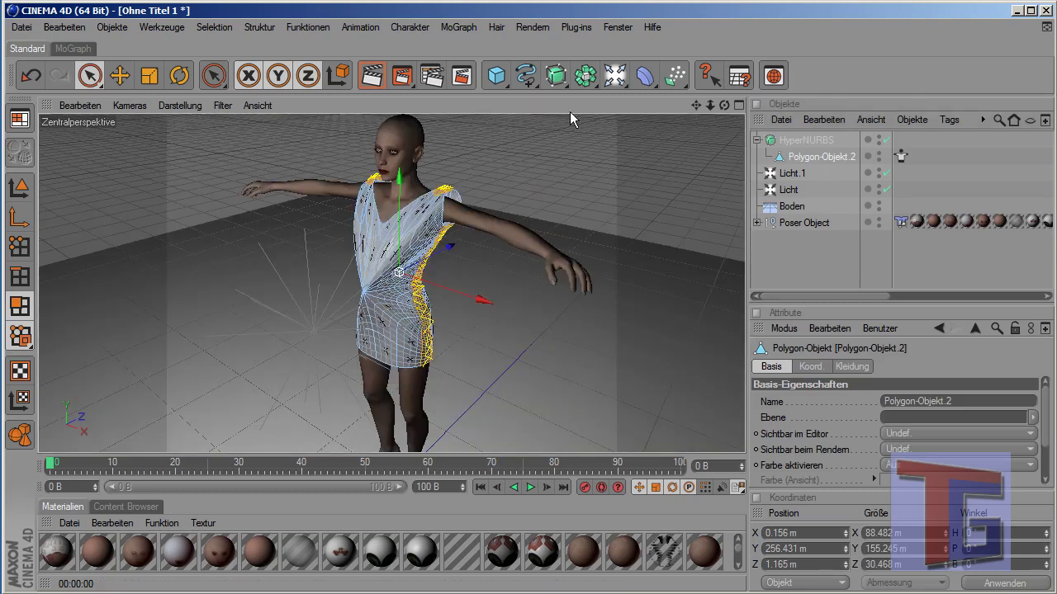
pyautogui.click(369, 75)
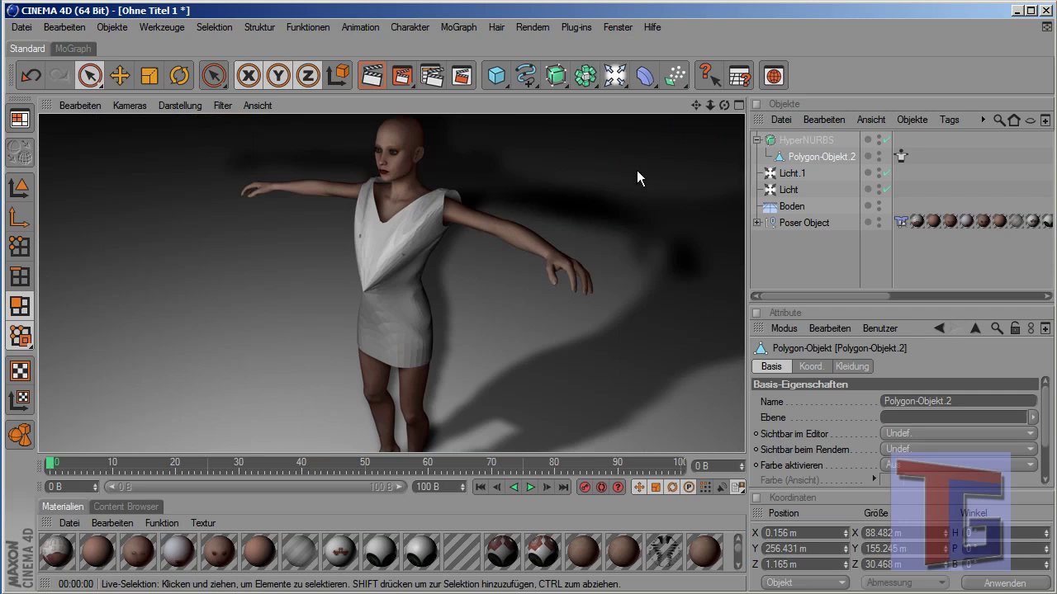
pyautogui.click(785, 263)
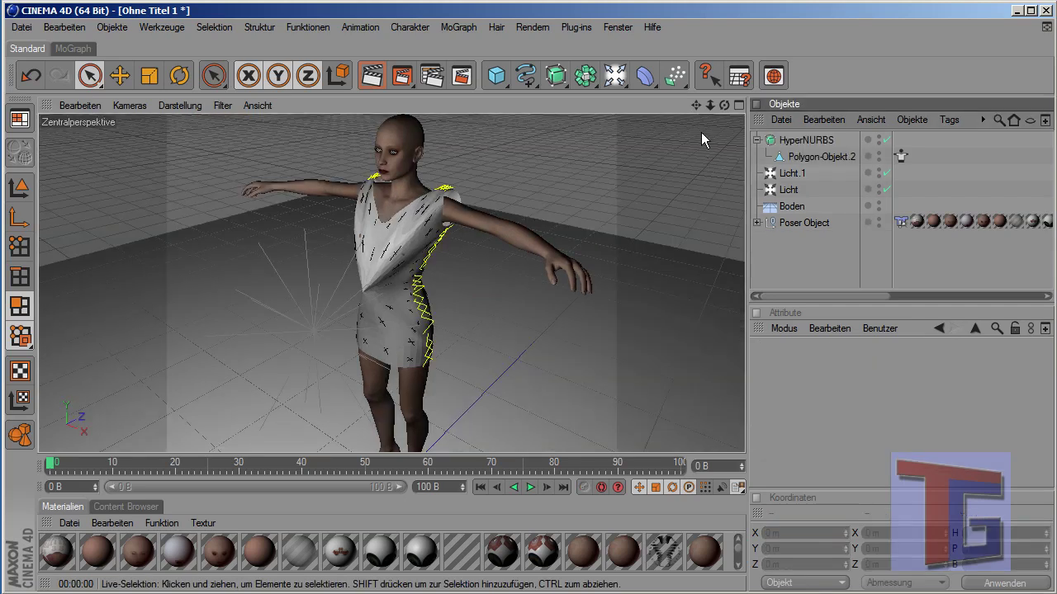
pyautogui.moveTo(720, 106)
pyautogui.mouseDown()
pyautogui.moveTo(710, 109)
pyautogui.moveTo(730, 107)
pyautogui.moveTo(720, 107)
pyautogui.mouseUp()
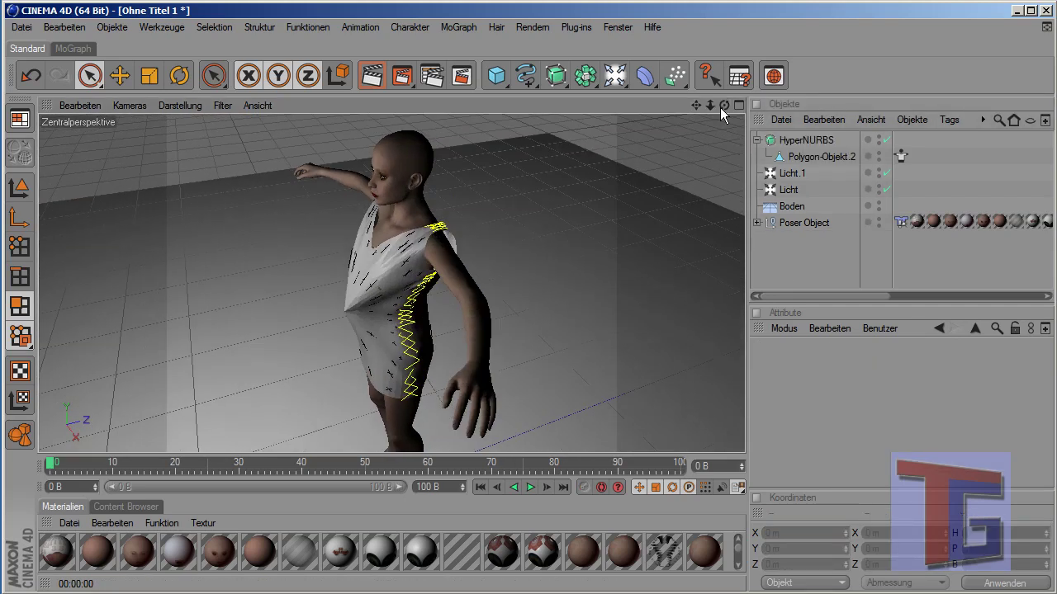
# - Set the colour of material Mat to dark grey, RGB 54
pyautogui.click(739, 561)
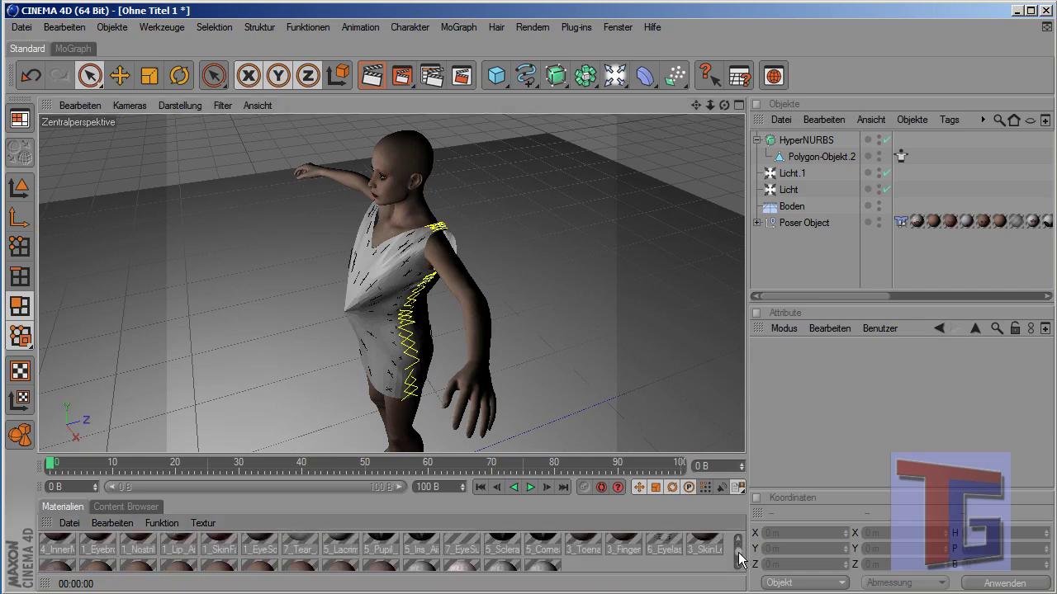
pyautogui.click(646, 558)
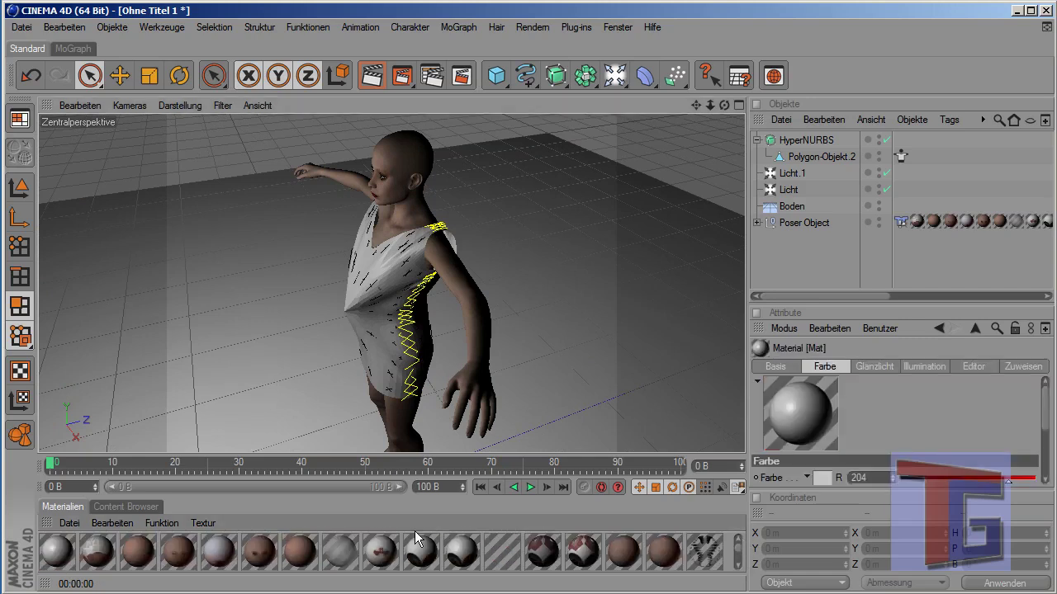
pyautogui.doubleClick(58, 555)
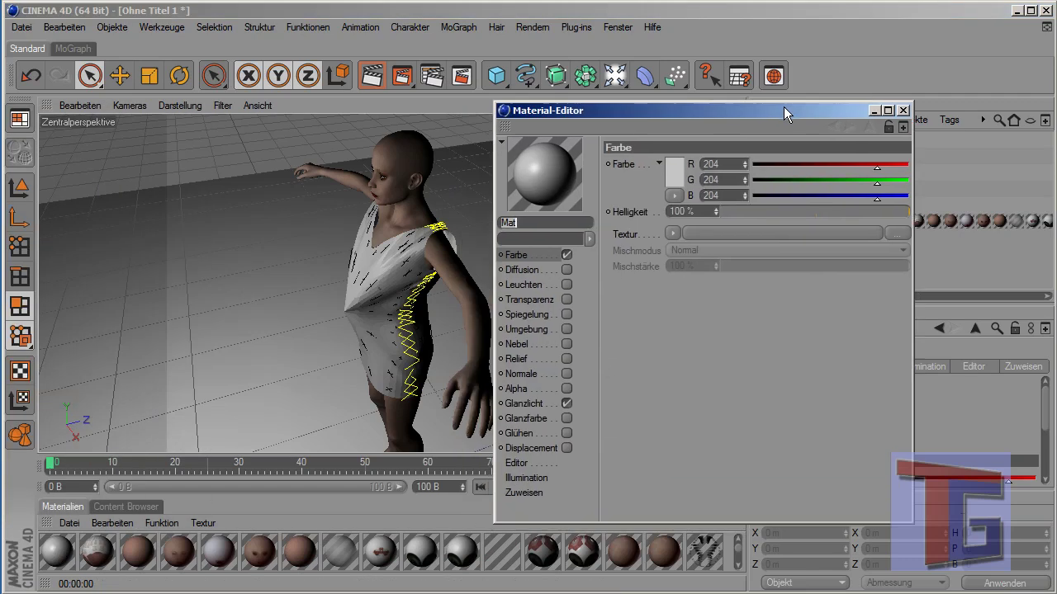
pyautogui.moveTo(784, 107); pyautogui.dragTo(778, 94)
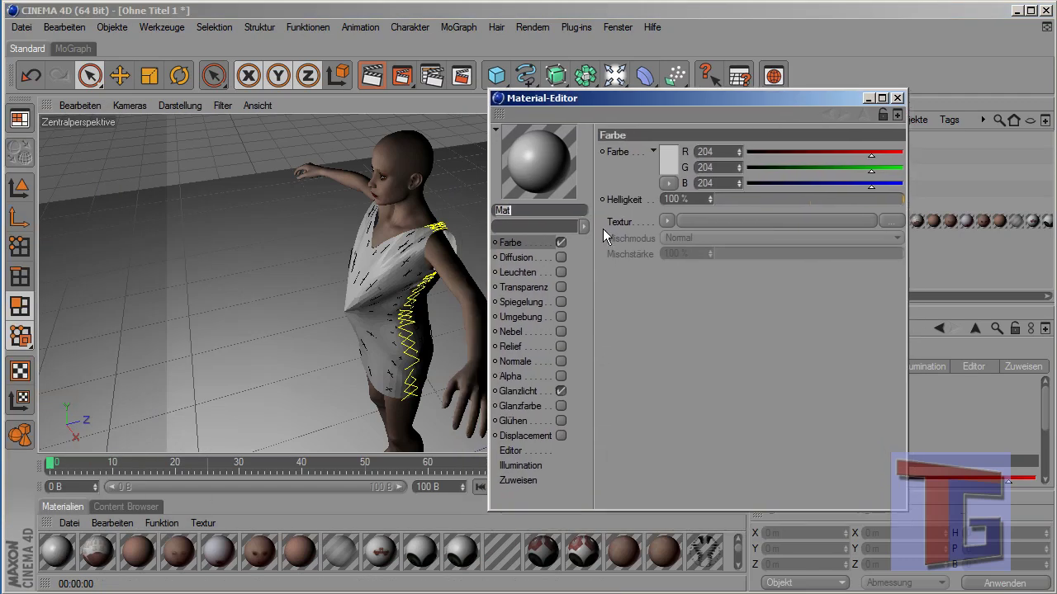
pyautogui.click(670, 161)
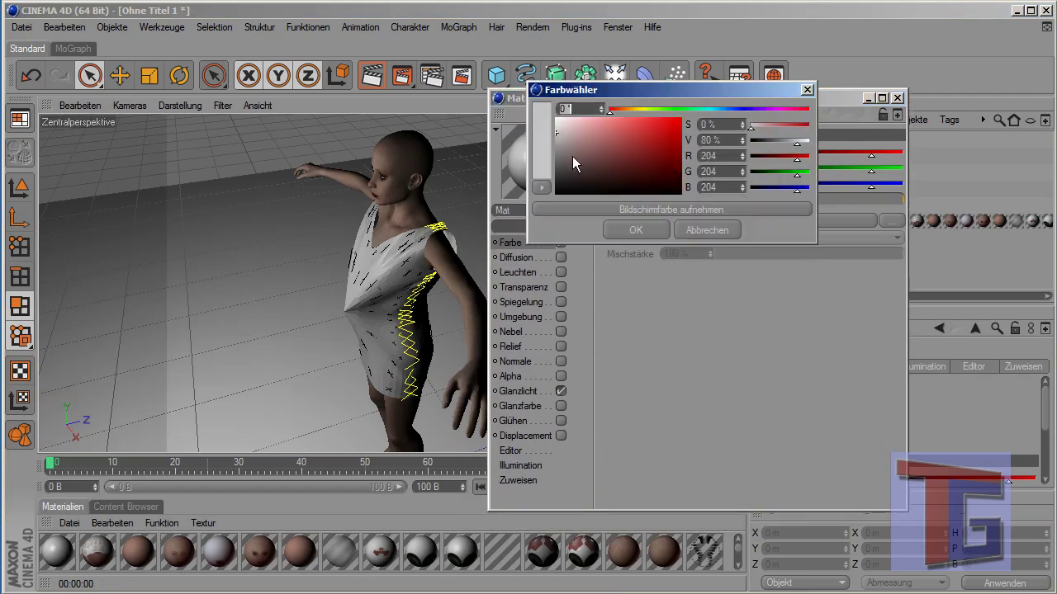
pyautogui.moveTo(572, 157)
pyautogui.mouseDown()
pyautogui.moveTo(558, 135)
pyautogui.moveTo(541, 178)
pyautogui.mouseUp()
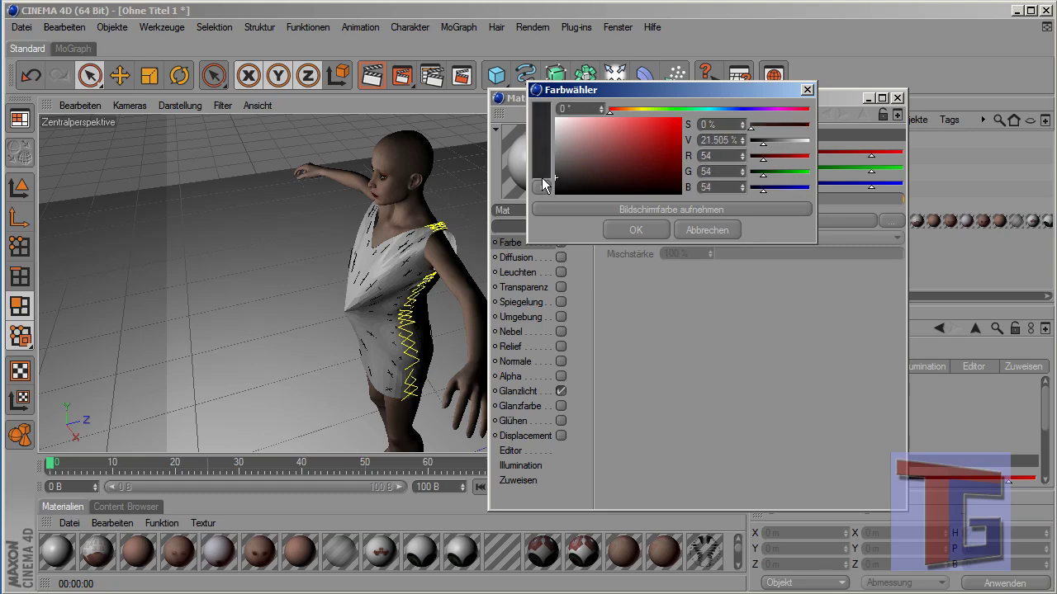
pyautogui.click(636, 230)
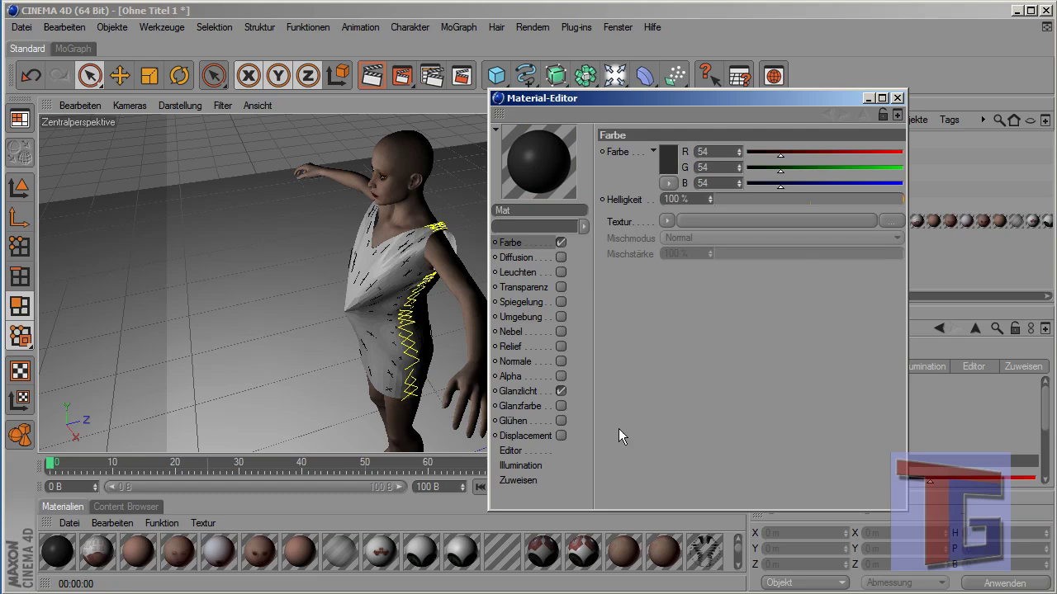
# - Enable Diffusion on Mat and load a 456 x 439 texture image into it
pyautogui.click(518, 256)
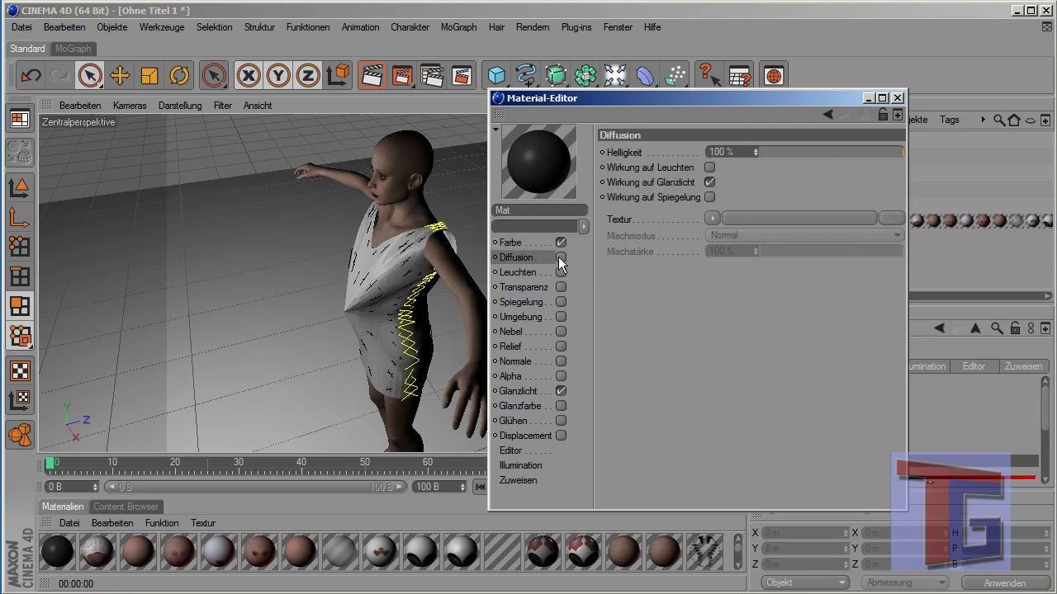
pyautogui.click(733, 220)
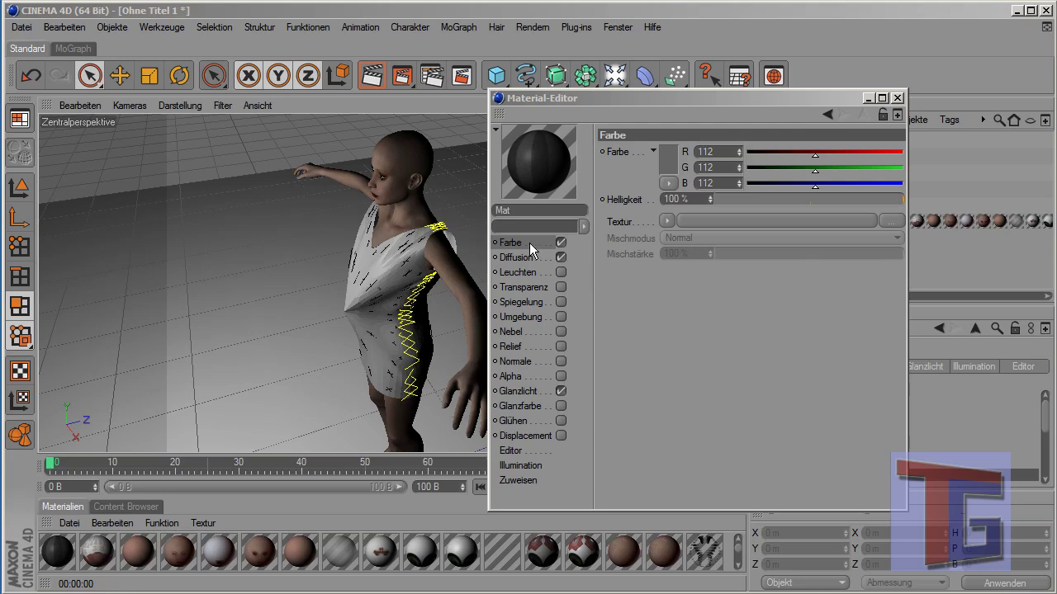
pyautogui.click(517, 255)
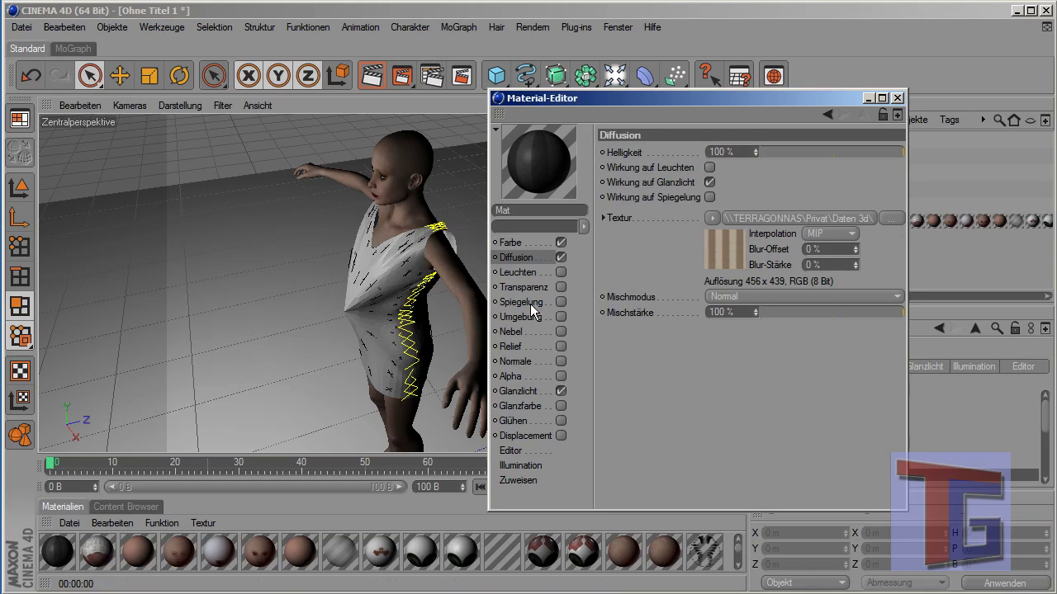
pyautogui.click(898, 98)
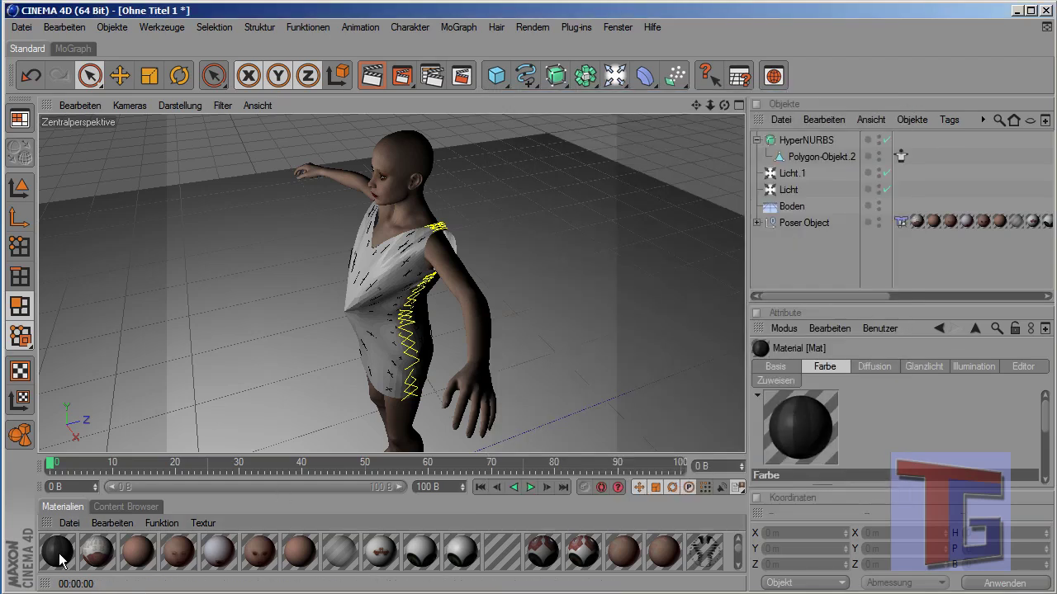
# - Apply material Mat to the dress (Polygon-Objekt.2) and render a preview of the figure
pyautogui.moveTo(59, 560); pyautogui.dragTo(829, 160)
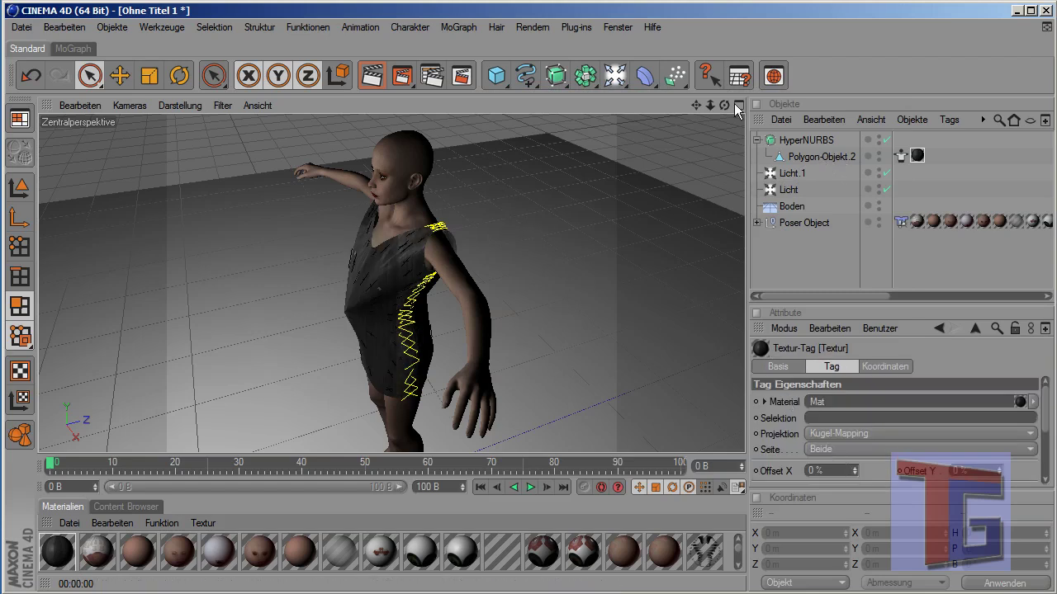
pyautogui.moveTo(724, 105); pyautogui.dragTo(660, 109)
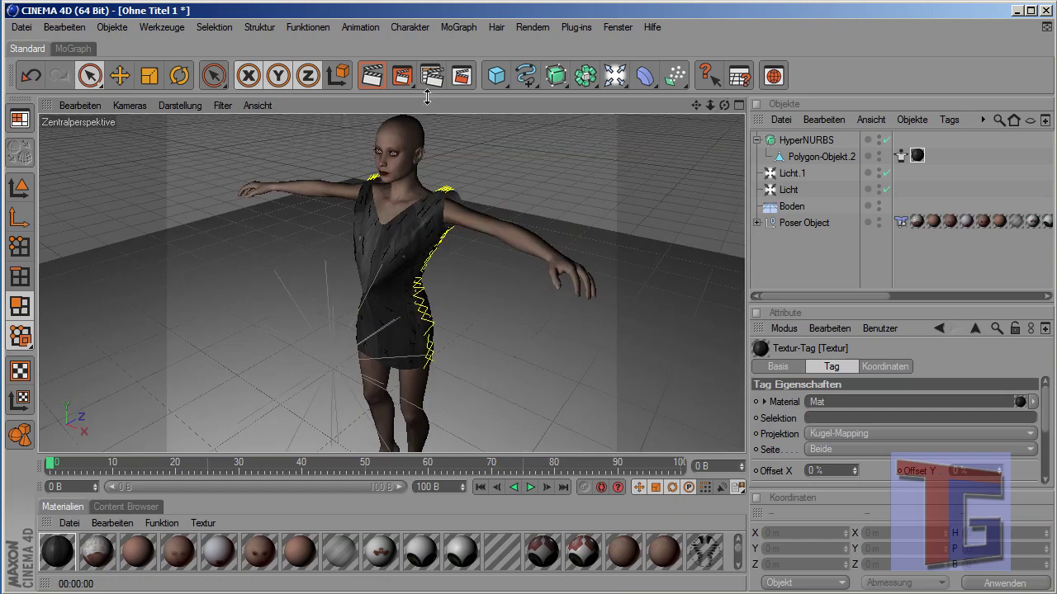
pyautogui.click(371, 75)
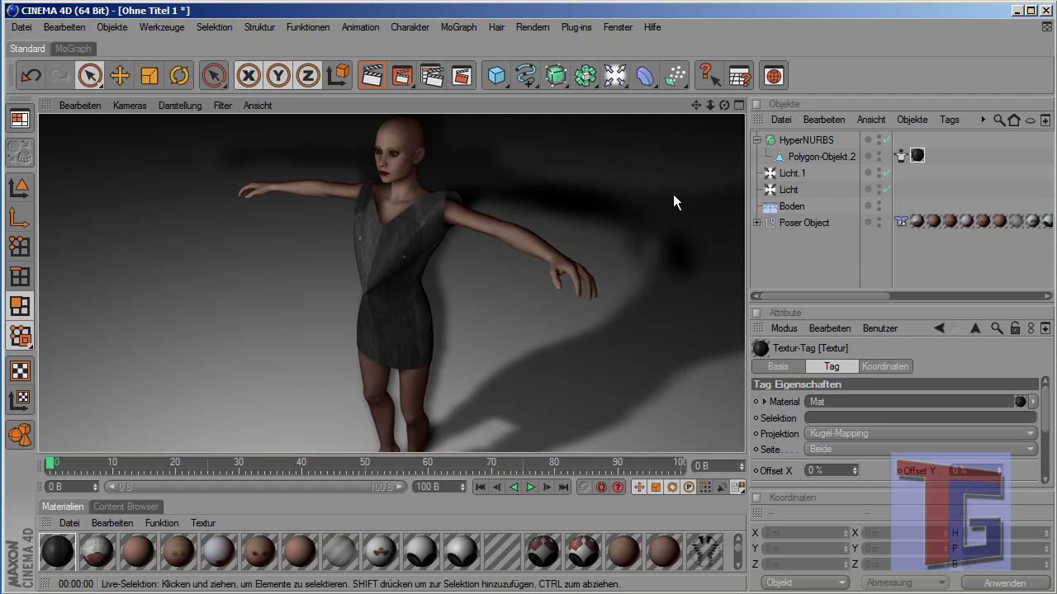
# - Adjust the camera angle on the figure and render the final view of the dark textured dress
pyautogui.click(823, 269)
pyautogui.moveTo(718, 105)
pyautogui.mouseDown()
pyautogui.moveTo(701, 106)
pyautogui.moveTo(736, 104)
pyautogui.moveTo(719, 103)
pyautogui.mouseUp()
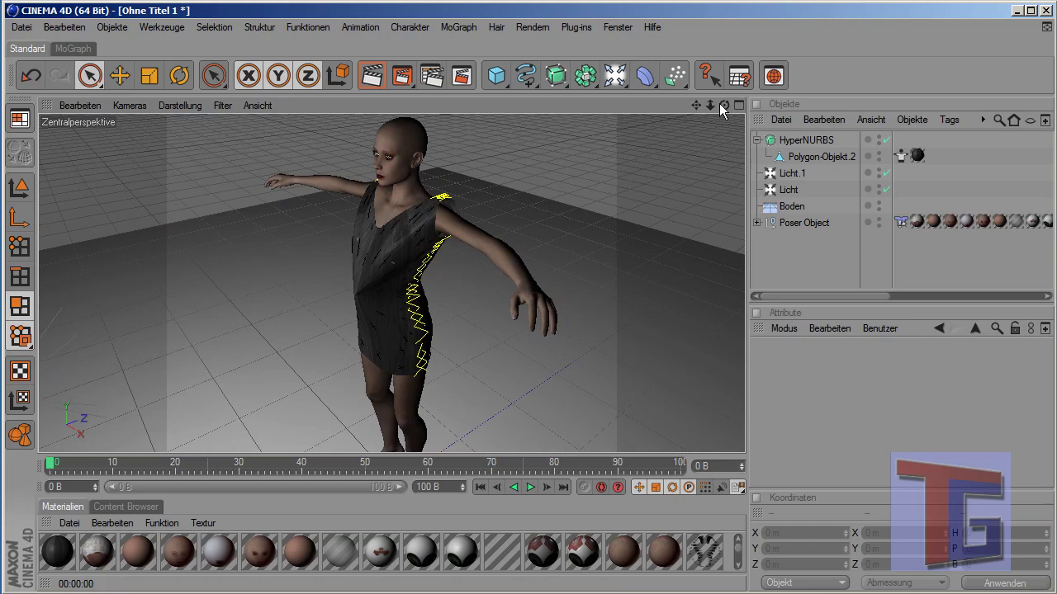
pyautogui.click(373, 76)
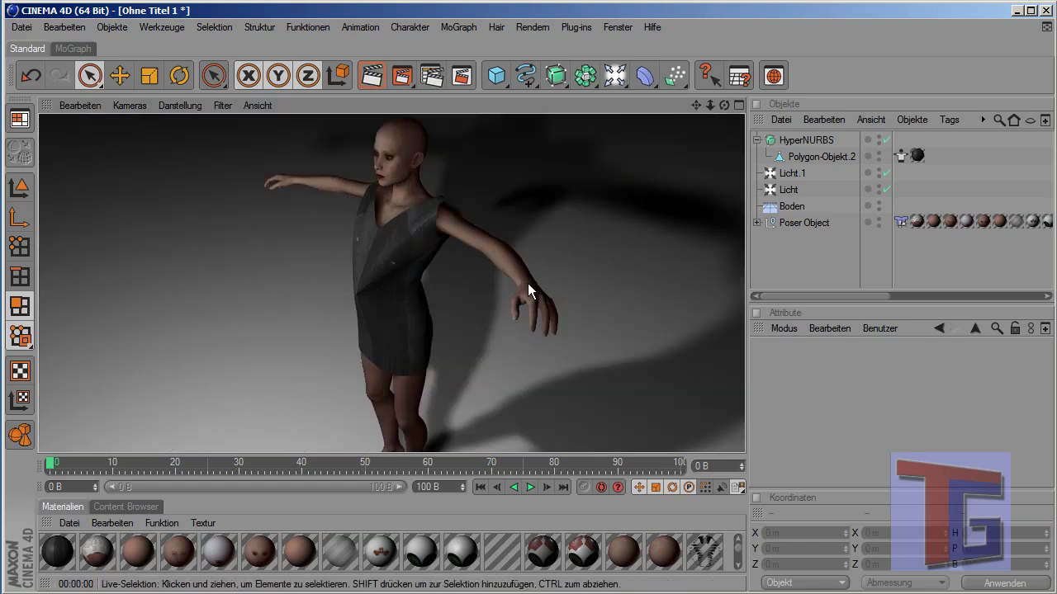